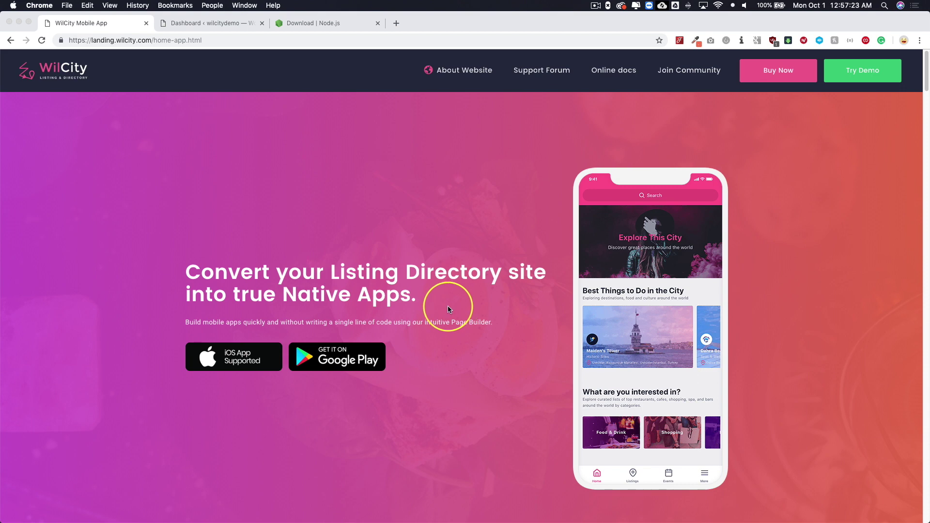
Step: Install and activate the Wilcity Mobile App plugin from the theme's required plugins on the WordPress site
{"action": "left_click", "coordinate": [429, 197]}
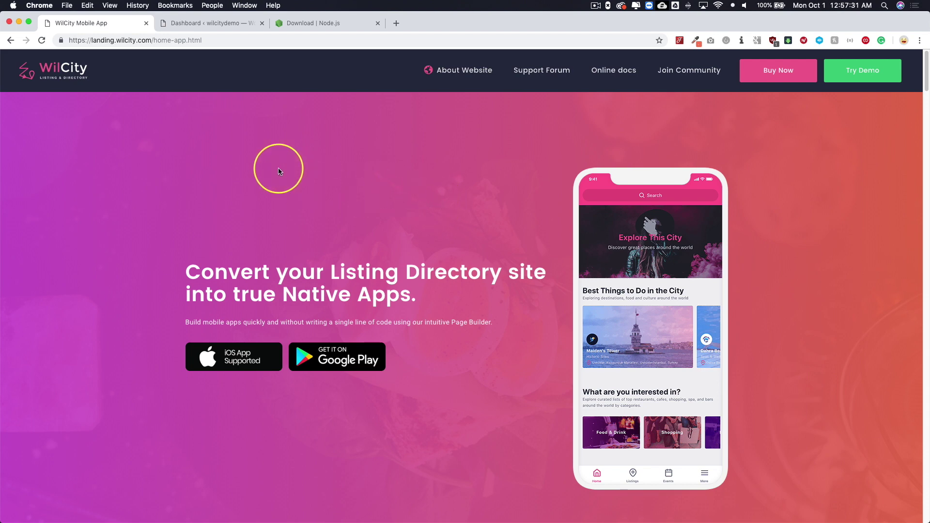
{"action": "left_click", "coordinate": [200, 27]}
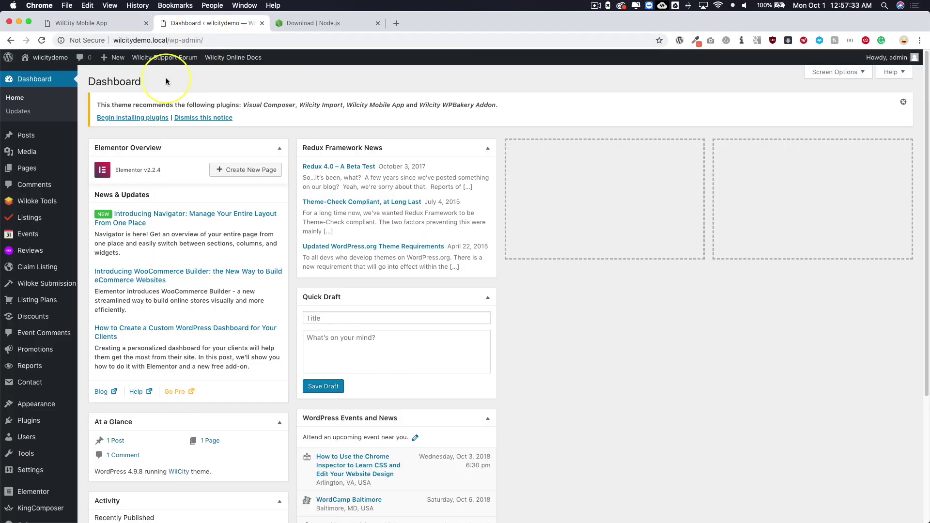
{"action": "mouse_move", "coordinate": [50, 402]}
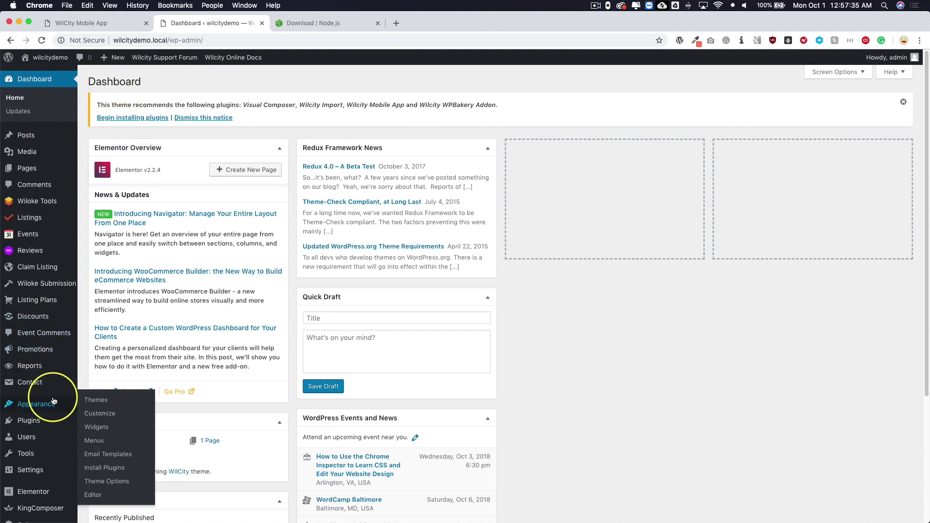
{"action": "left_click", "coordinate": [103, 468]}
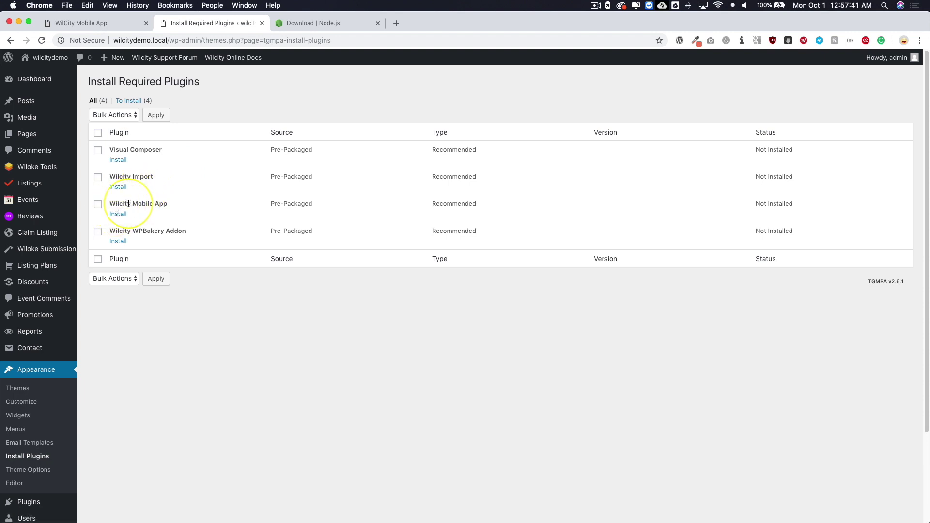
{"action": "left_click", "coordinate": [124, 213]}
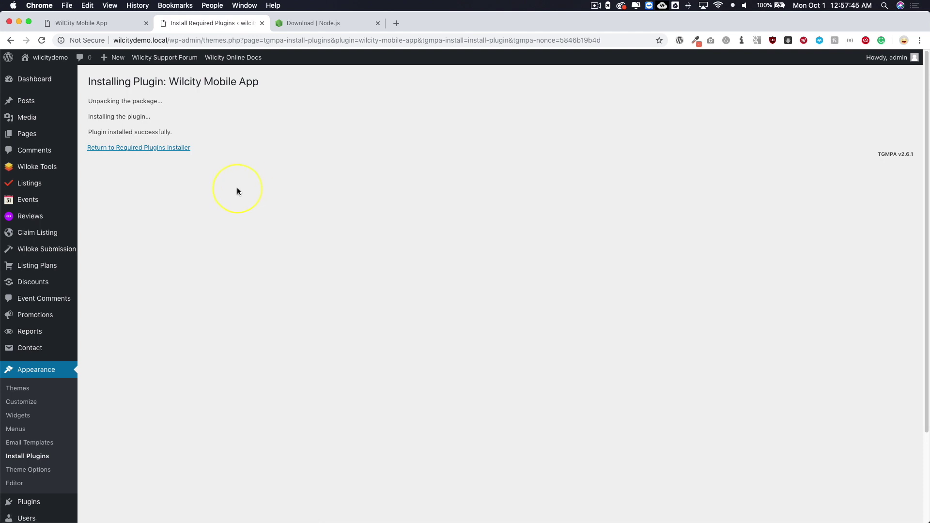
{"action": "left_click", "coordinate": [127, 149]}
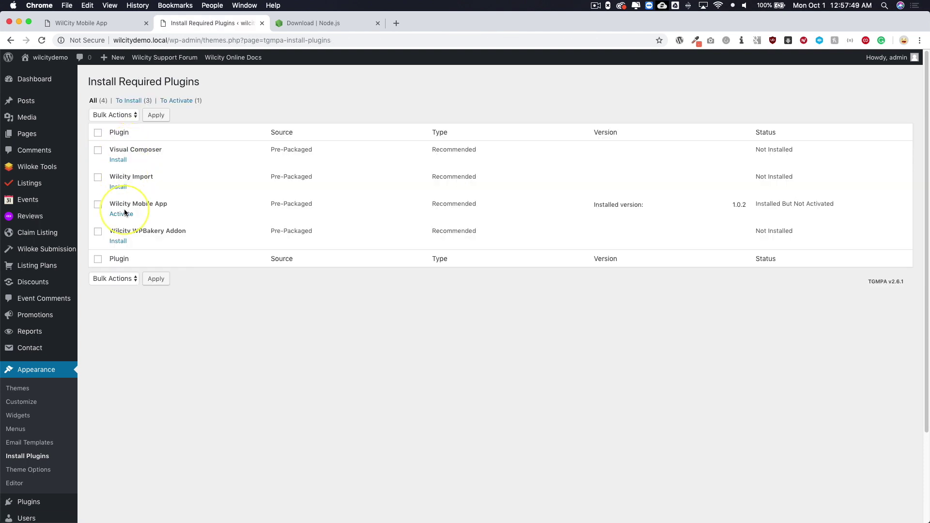
{"action": "left_click", "coordinate": [124, 215]}
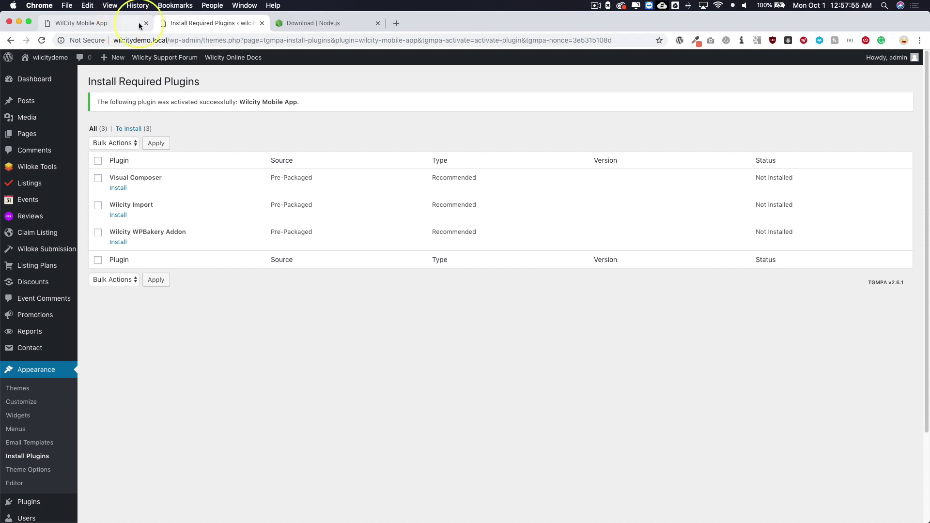
Step: Download the LTS macOS installer node-v8.12.0.pkg from the Node.js download page and launch it
{"action": "left_click", "coordinate": [316, 24]}
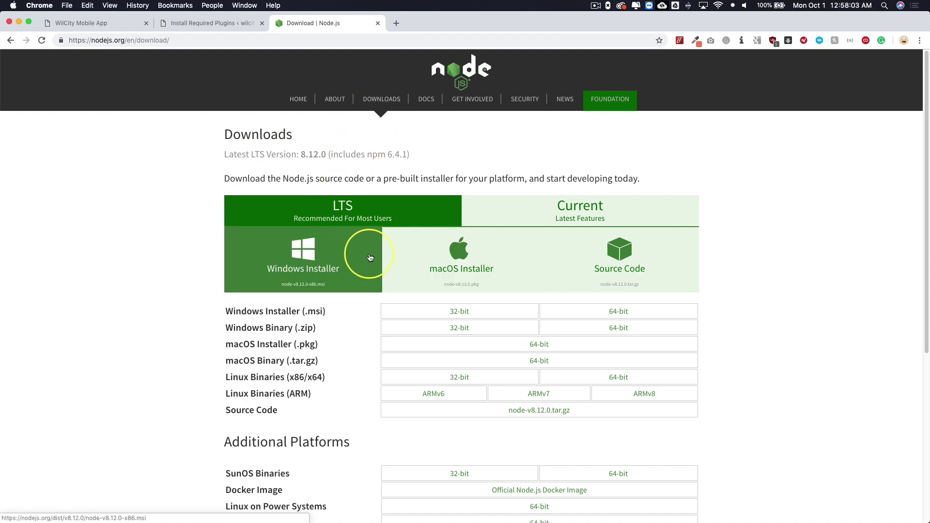
{"action": "left_click", "coordinate": [458, 259]}
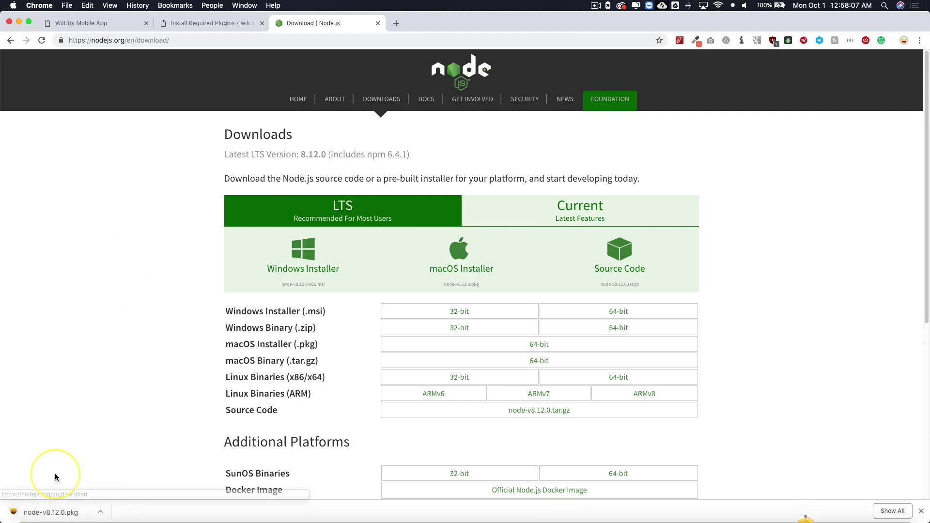
{"action": "left_click", "coordinate": [54, 513]}
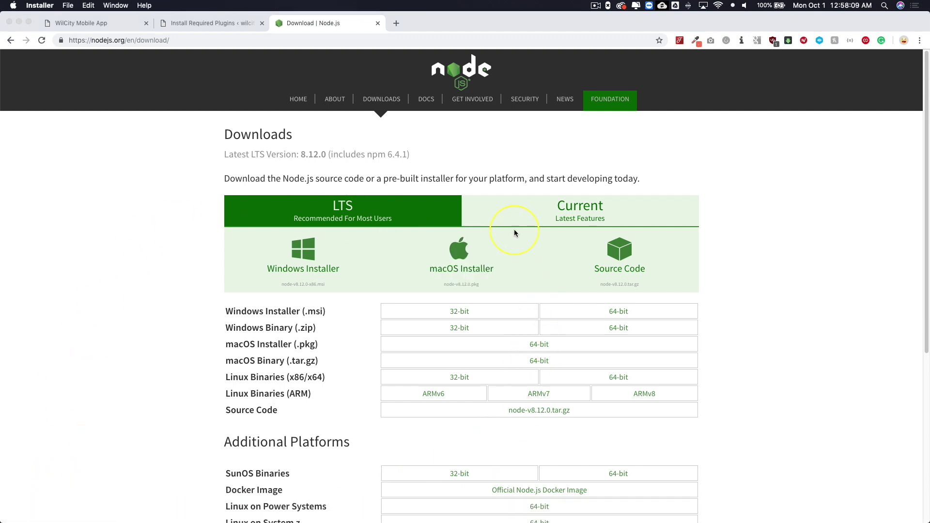
Step: Install Node.js on Macintosh HD, agreeing to the license and entering the account password, and move the finished installer to the Trash
{"action": "left_click", "coordinate": [585, 319]}
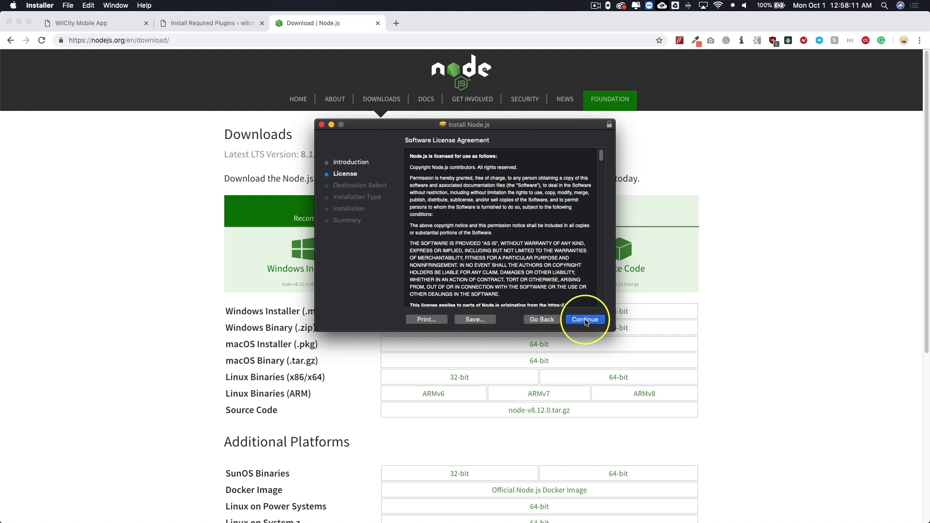
{"action": "left_click", "coordinate": [585, 319]}
{"action": "left_click", "coordinate": [563, 198]}
{"action": "left_click", "coordinate": [583, 319]}
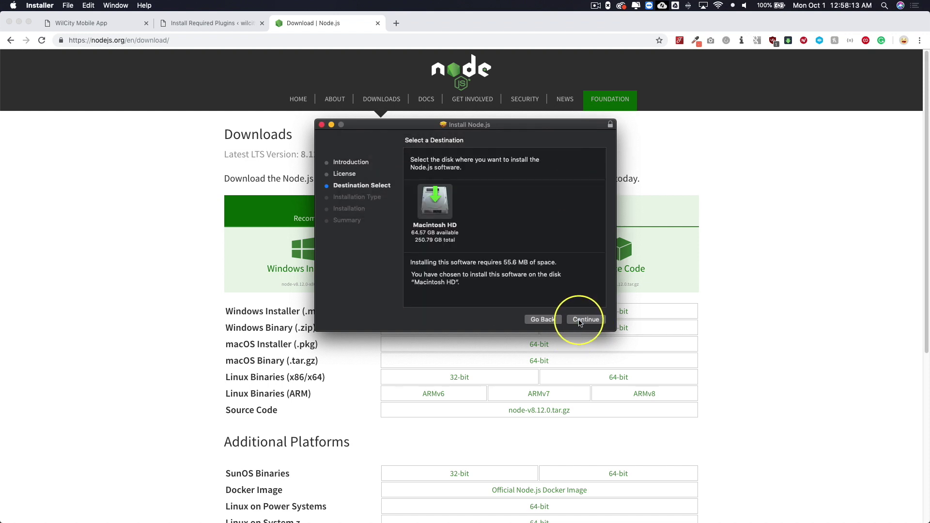
{"action": "left_click", "coordinate": [581, 319]}
{"action": "left_click", "coordinate": [583, 321]}
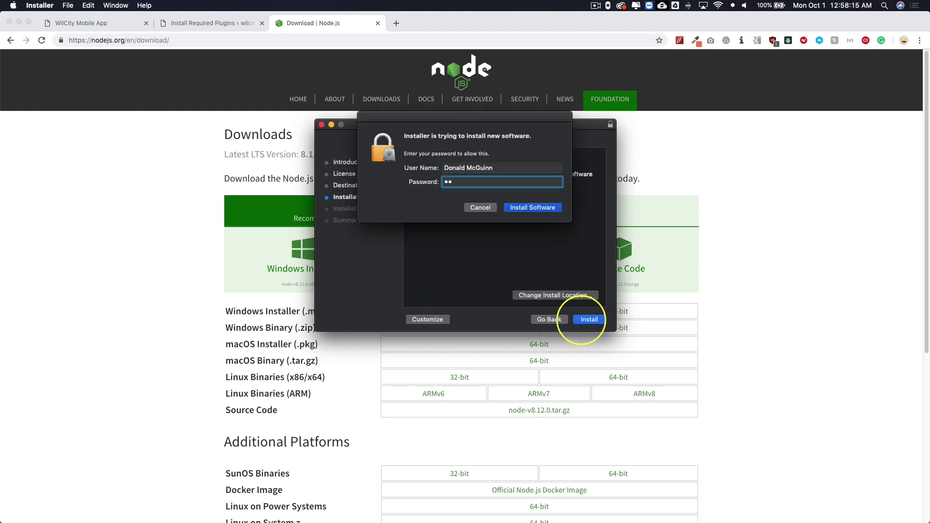
{"action": "key", "text": "Return"}
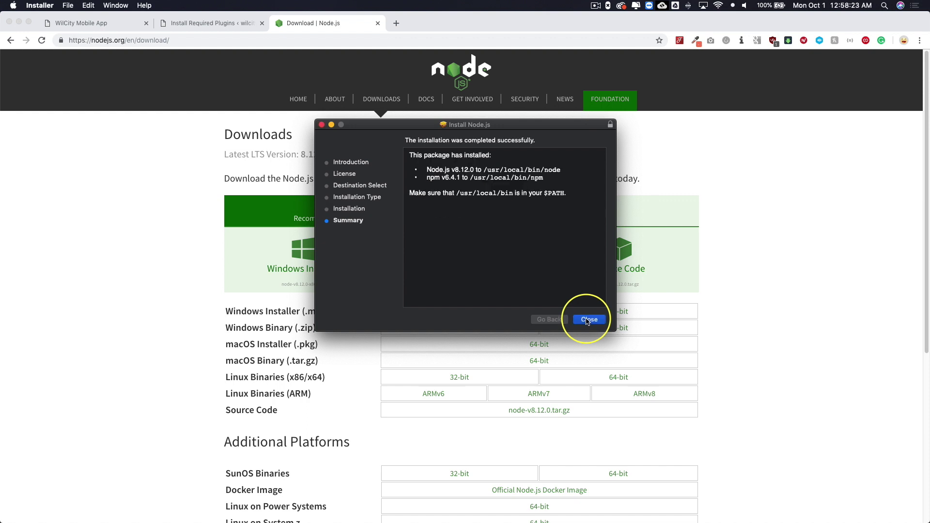
{"action": "left_click", "coordinate": [587, 319]}
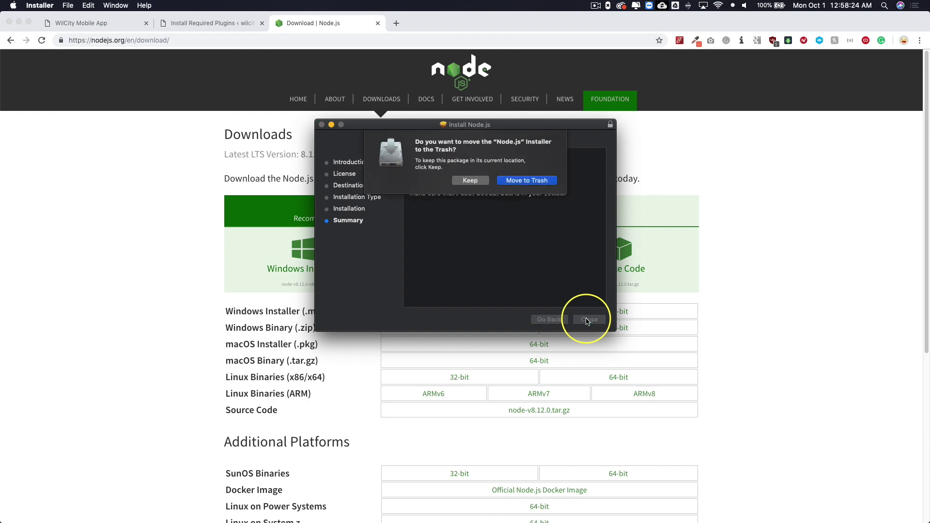
{"action": "left_click", "coordinate": [550, 179]}
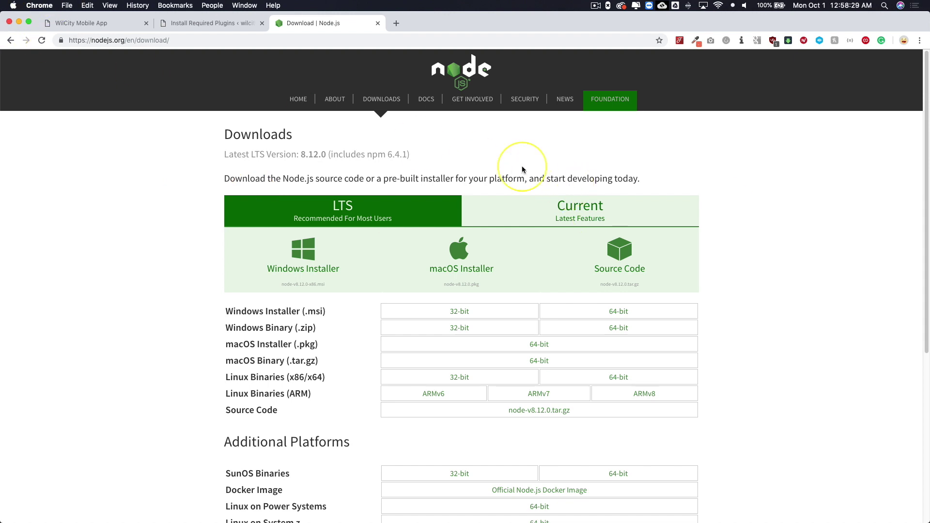
Step: Open Terminal over the WilCity Mobile App page by searching the Mac for "terminal"
{"action": "left_click", "coordinate": [124, 23]}
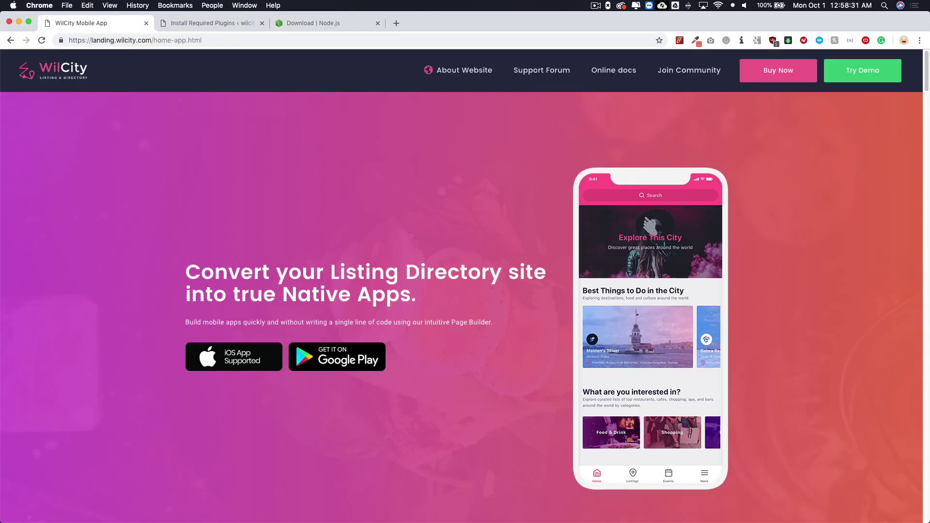
{"action": "left_click_drag", "start_coordinate": [602, 123], "coordinate": [427, 165]}
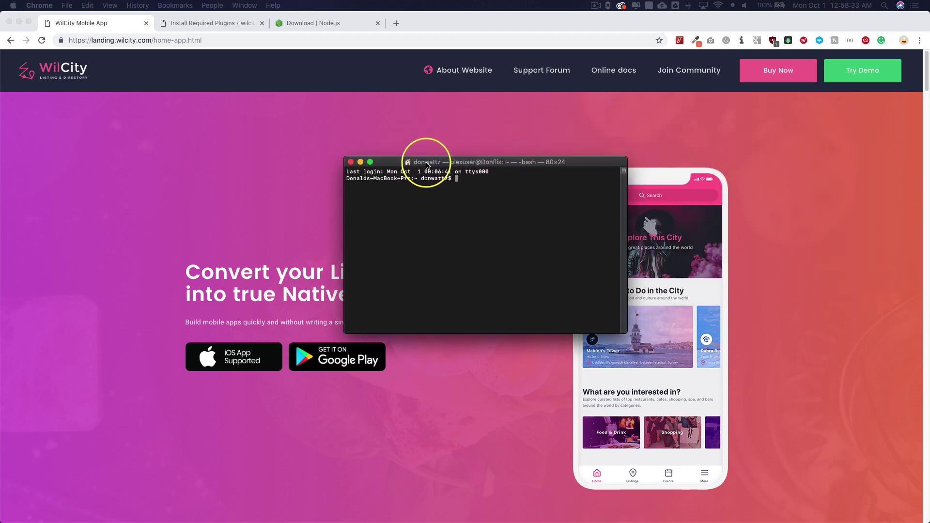
{"action": "type", "text": "t"}
{"action": "key", "text": "super+space"}
{"action": "type", "text": "e"}
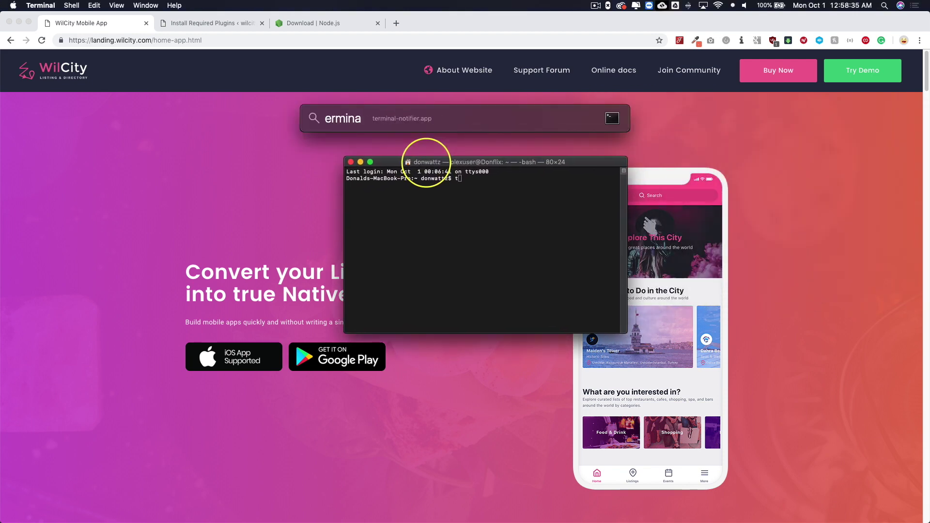
{"action": "type", "text": "terin"}
{"action": "key", "text": "BackSpace"}
{"action": "key", "text": "BackSpace"}
{"action": "type", "text": "m"}
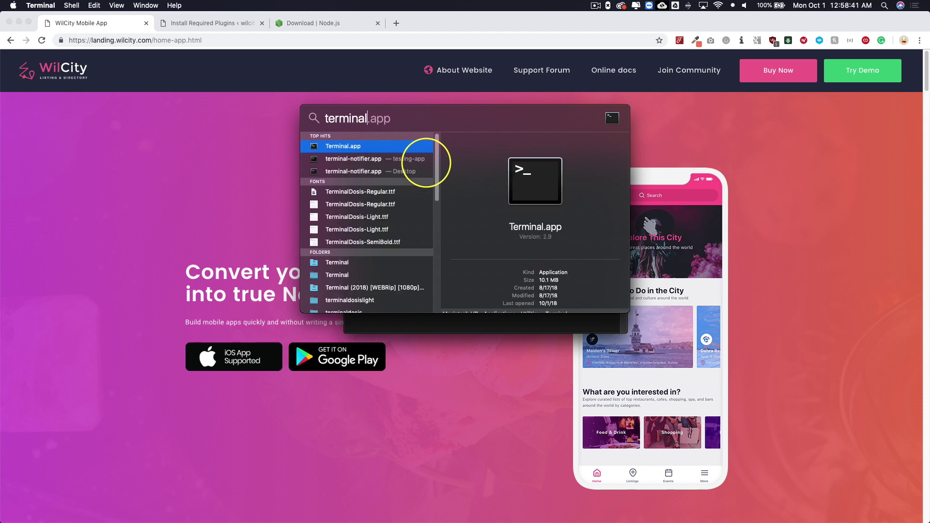
{"action": "key", "text": "Return"}
Step: Run npm i at the Terminal prompt in the home folder
{"action": "type", "text": "t"}
{"action": "left_click_drag", "start_coordinate": [468, 165], "coordinate": [456, 154]}
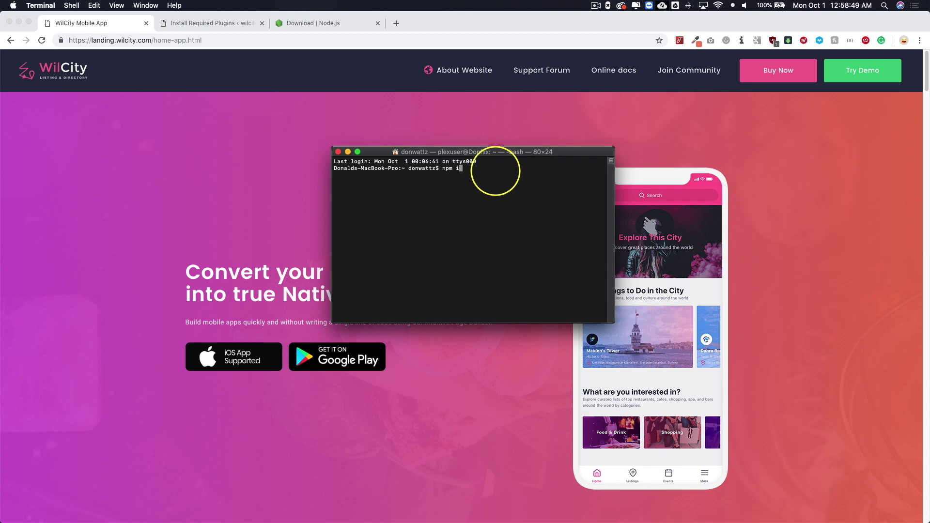
{"action": "key", "text": "Return"}
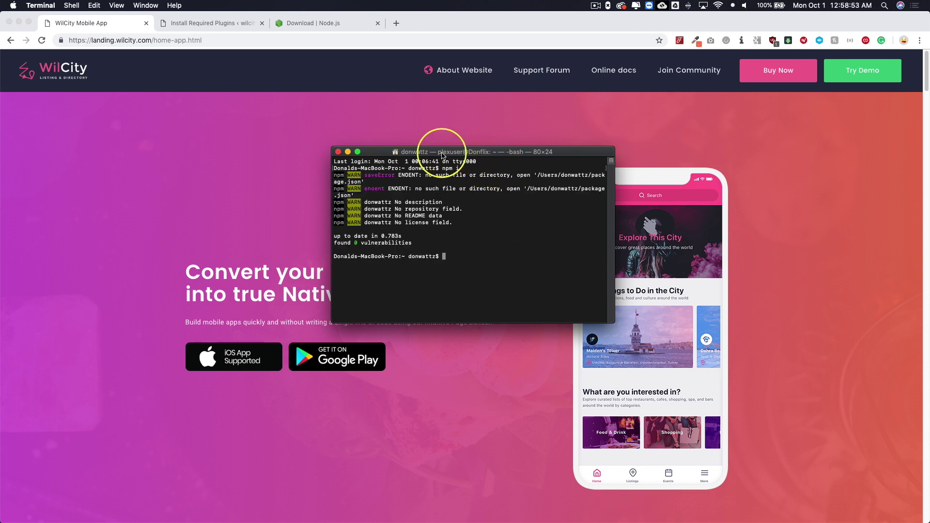
Step: Move the Terminal window out of the way and open the Tools page of expo.io in a new Chrome tab
{"action": "left_click_drag", "start_coordinate": [433, 154], "coordinate": [929, 319]}
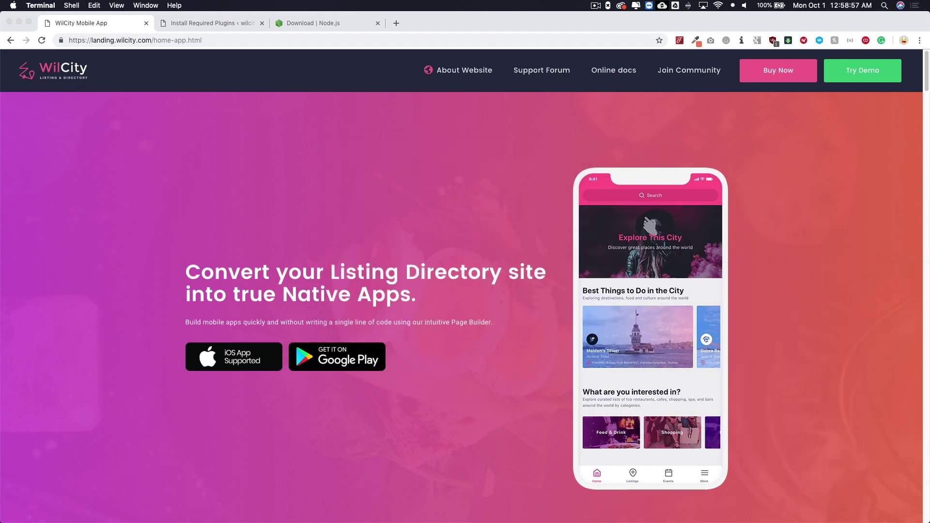
{"action": "left_click", "coordinate": [426, 145]}
{"action": "key", "text": "cmd+t"}
{"action": "type", "text": "expo.io"}
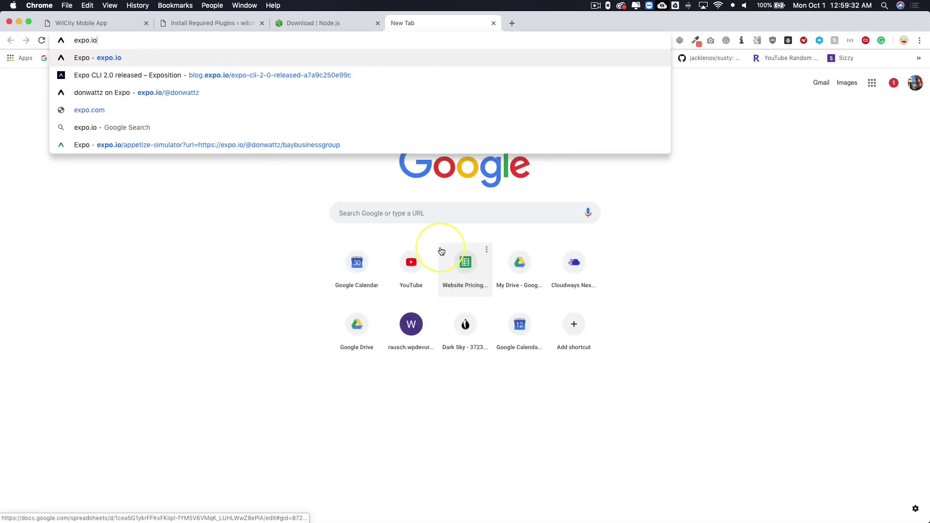
{"action": "key", "text": "Return"}
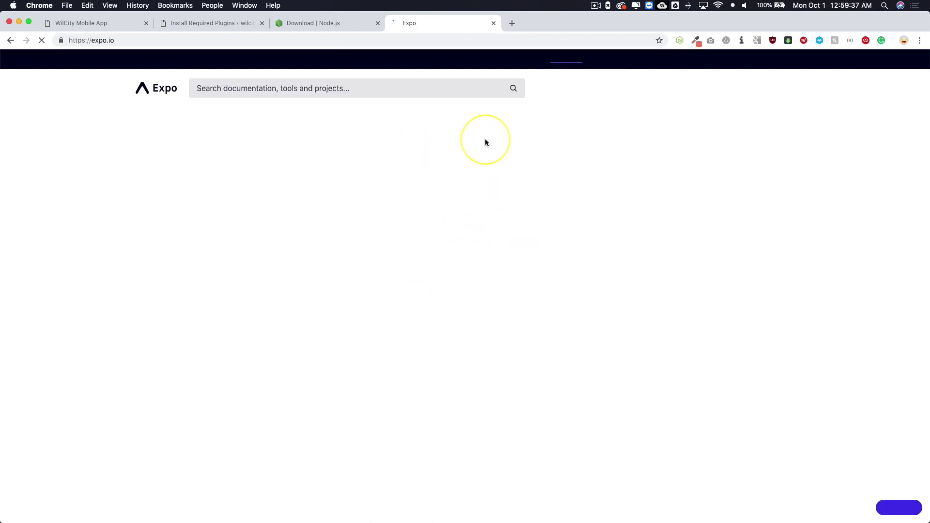
{"action": "left_click", "coordinate": [700, 91]}
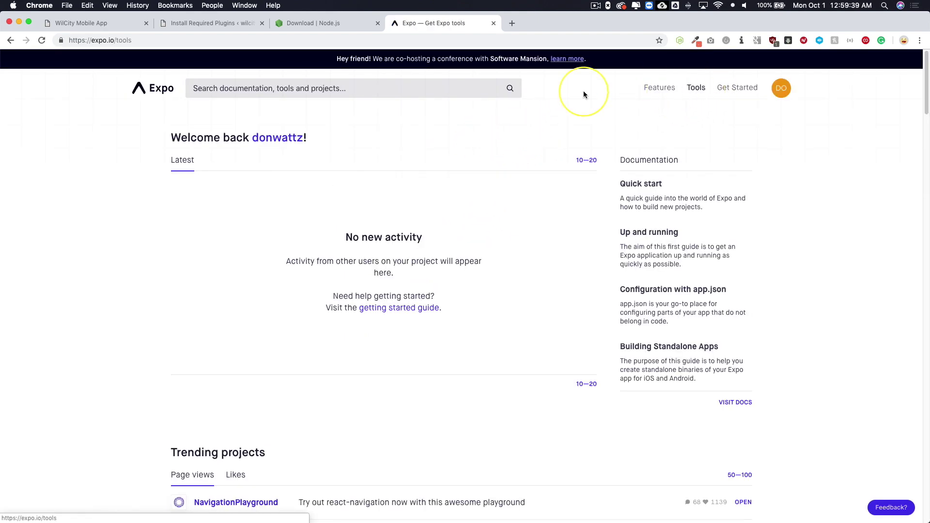
Step: Copy the Expo CLI install command npm install expo-cli --global from the Expo tools page
{"action": "scroll", "coordinate": [109, 281], "scroll_direction": "down", "scroll_amount": 5}
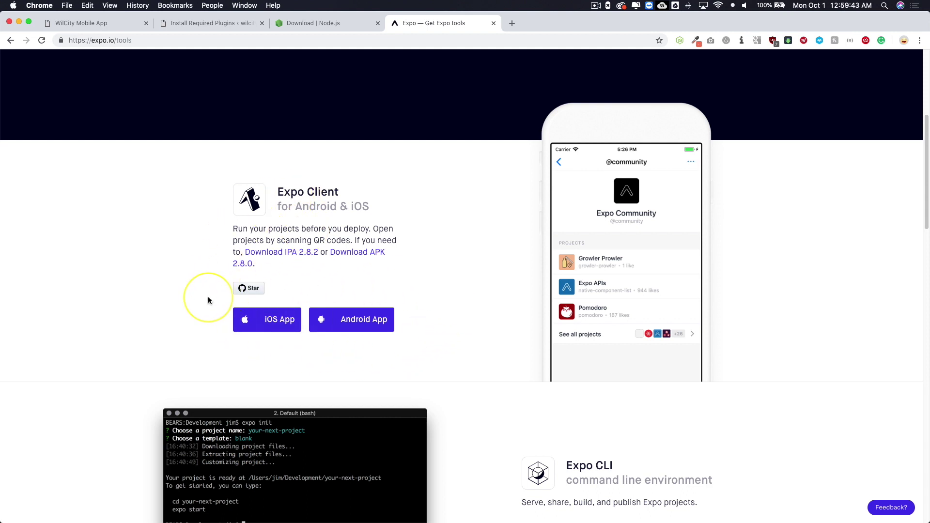
{"action": "scroll", "coordinate": [207, 317], "scroll_direction": "down", "scroll_amount": 2}
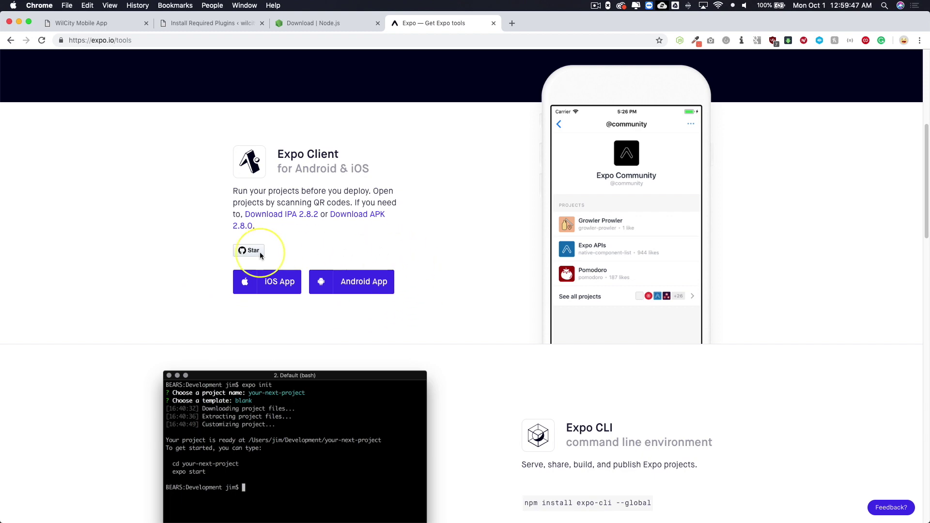
{"action": "scroll", "coordinate": [343, 281], "scroll_direction": "down", "scroll_amount": 4}
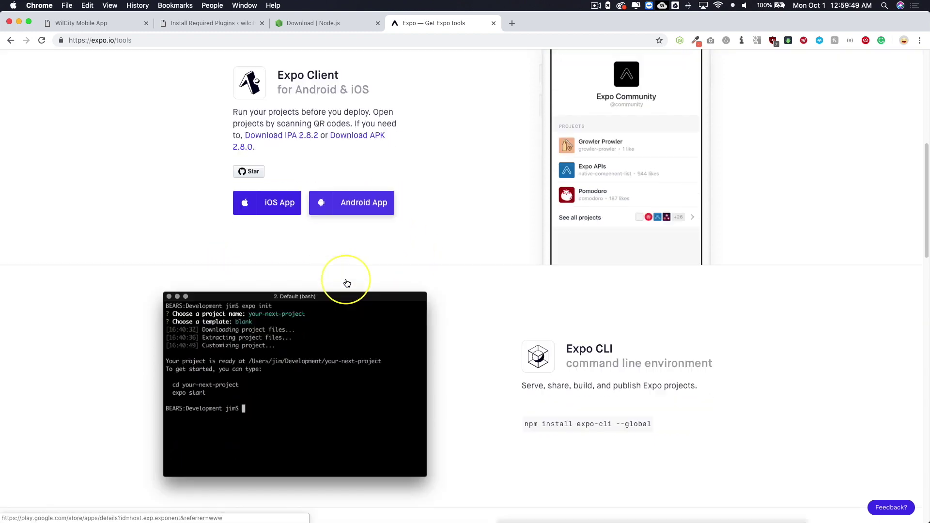
{"action": "scroll", "coordinate": [346, 282], "scroll_direction": "down", "scroll_amount": 6}
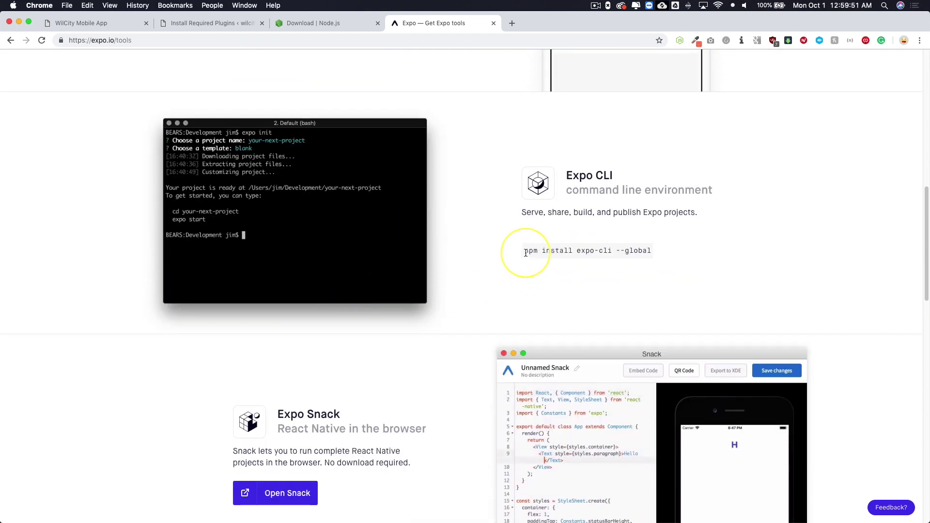
{"action": "left_click_drag", "start_coordinate": [527, 252], "coordinate": [651, 250]}
{"action": "key", "text": "super+c"}
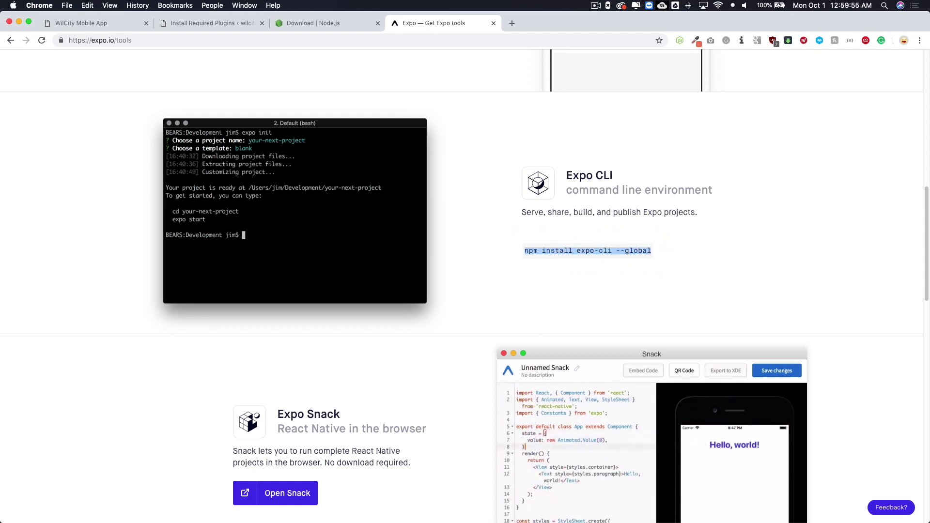
Step: Switch to Terminal and try to install the Expo CLI with npm install expo-cli --global
{"action": "key", "text": "super+Tab"}
{"action": "left_click_drag", "start_coordinate": [602, 102], "coordinate": [436, 133]}
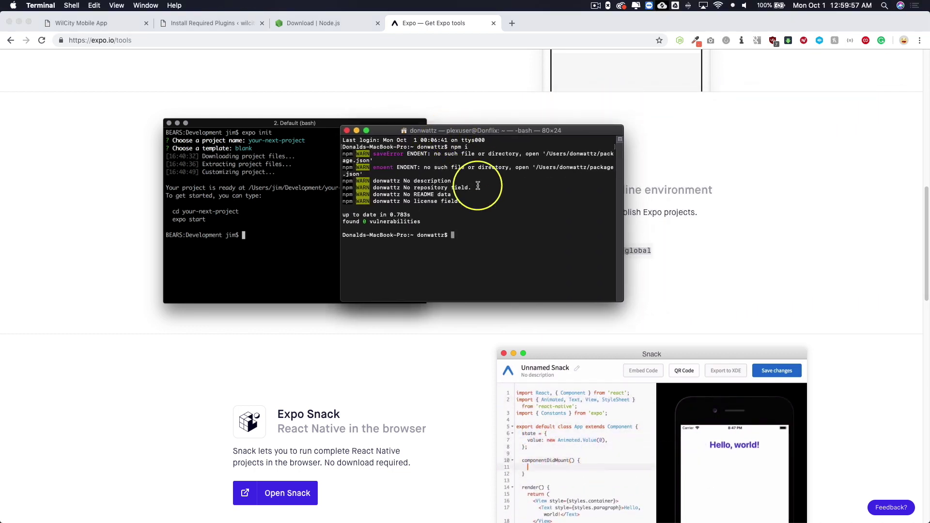
{"action": "left_click", "coordinate": [479, 233]}
{"action": "key", "text": "super+v"}
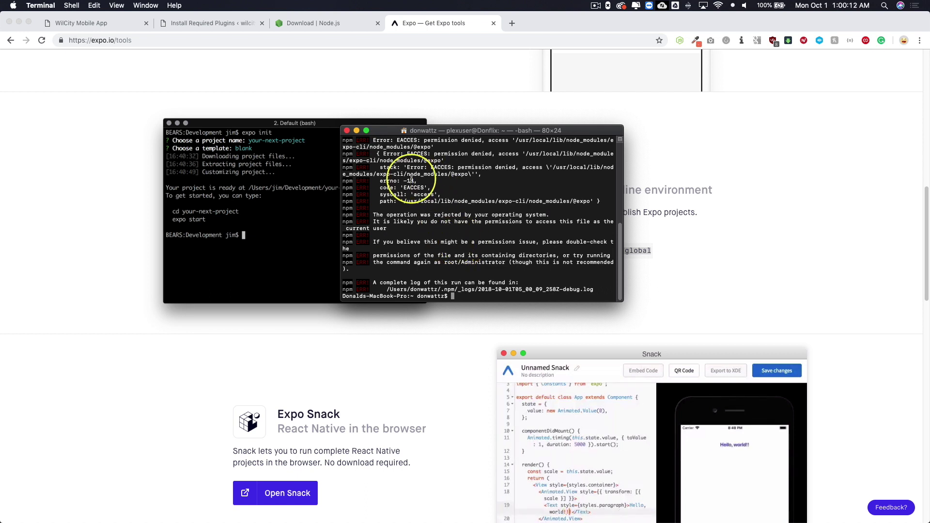
Step: Install the Expo CLI with sudo npm install expo-cli --global and enter the account password
{"action": "type", "text": "do"}
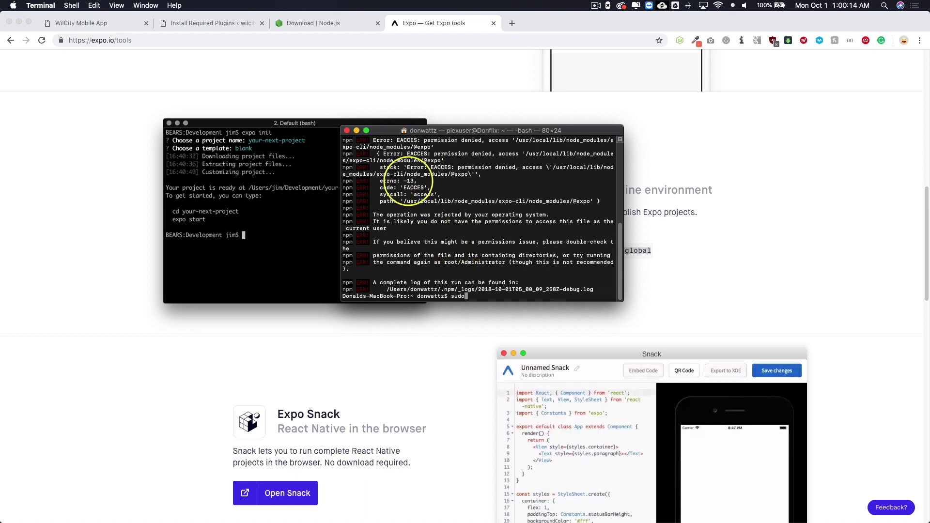
{"action": "key", "text": "super+v"}
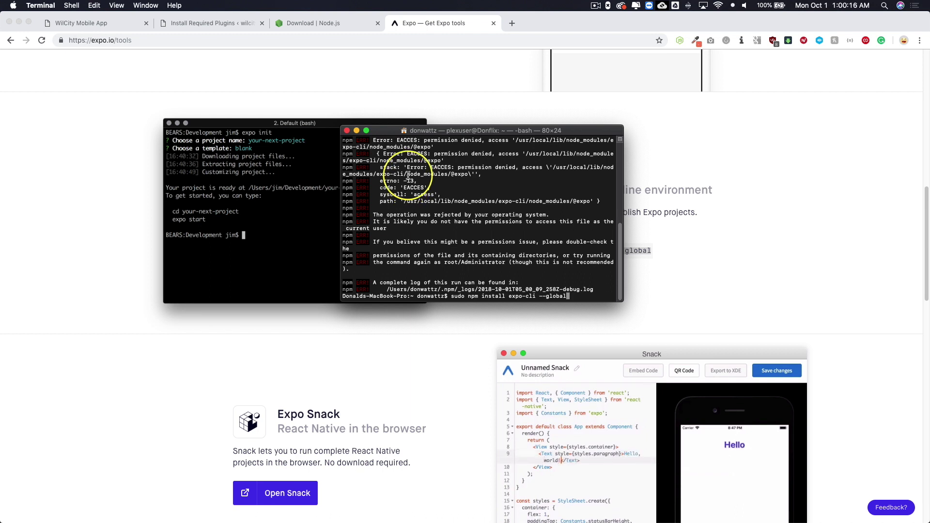
{"action": "key", "text": "Return"}
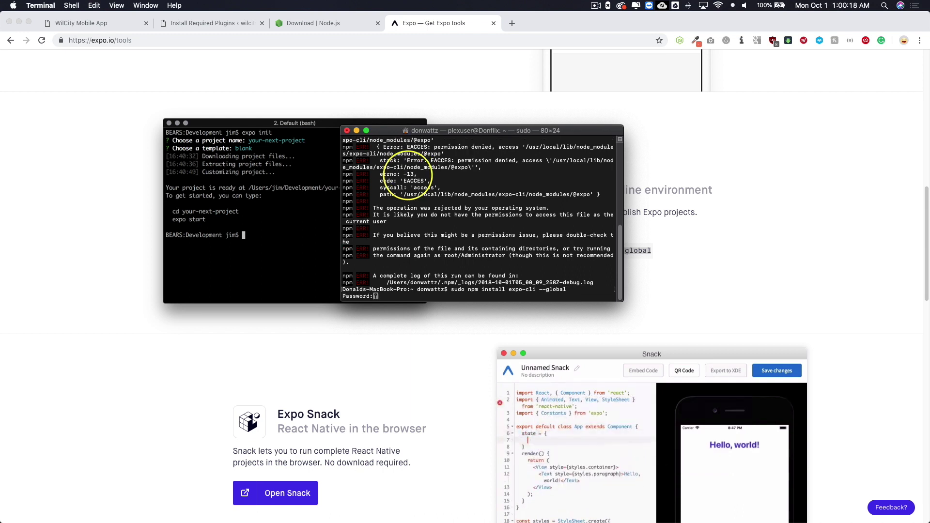
{"action": "key", "text": "Return"}
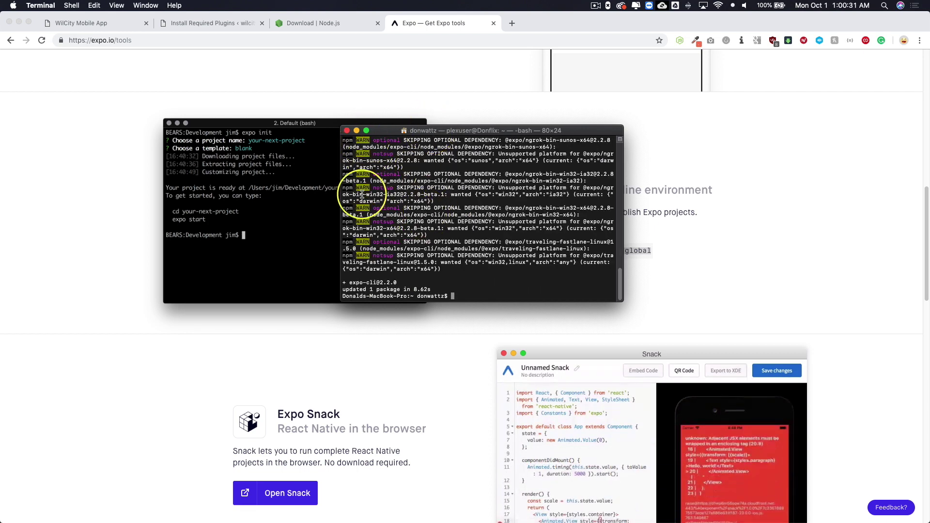
Step: Minimize the Terminal window and switch back to the Expo tools page in Chrome
{"action": "left_click_drag", "start_coordinate": [431, 134], "coordinate": [726, 216]}
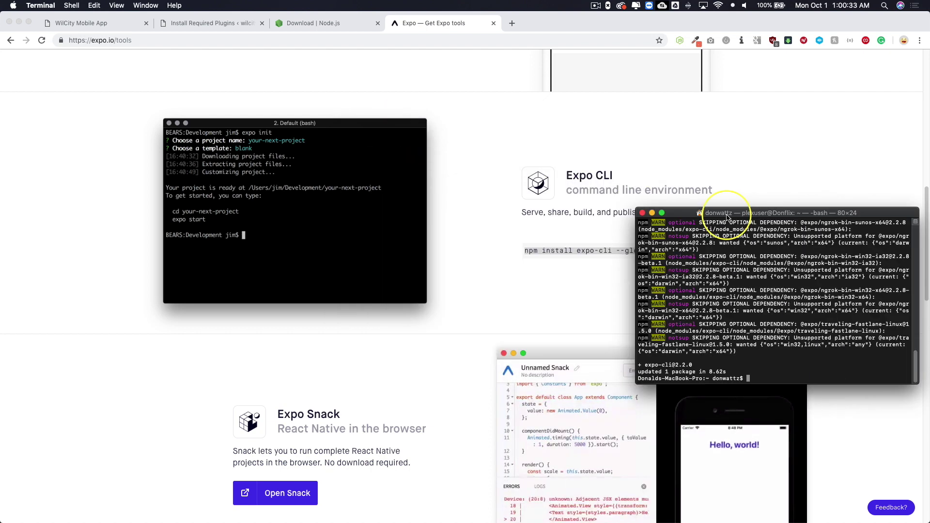
{"action": "left_click_drag", "start_coordinate": [726, 216], "coordinate": [439, 185]}
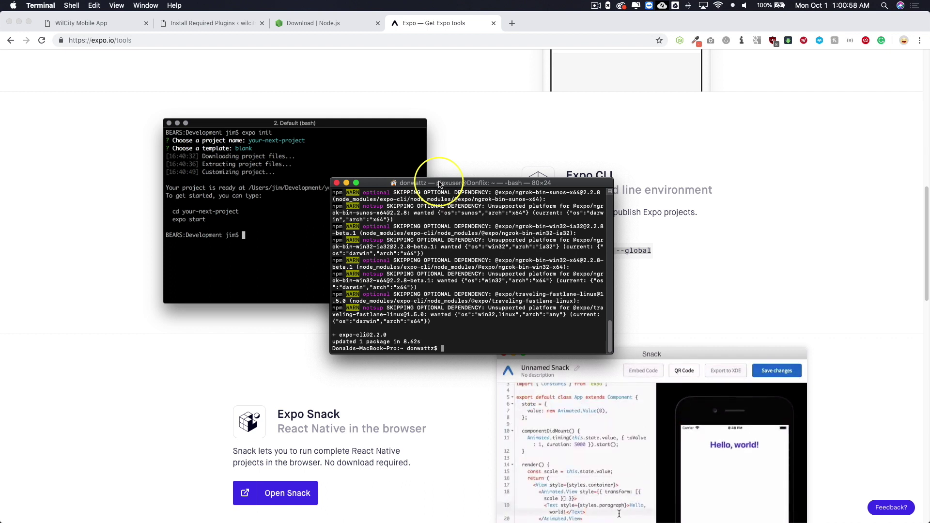
{"action": "double_click", "coordinate": [437, 184]}
{"action": "left_click", "coordinate": [516, 128]}
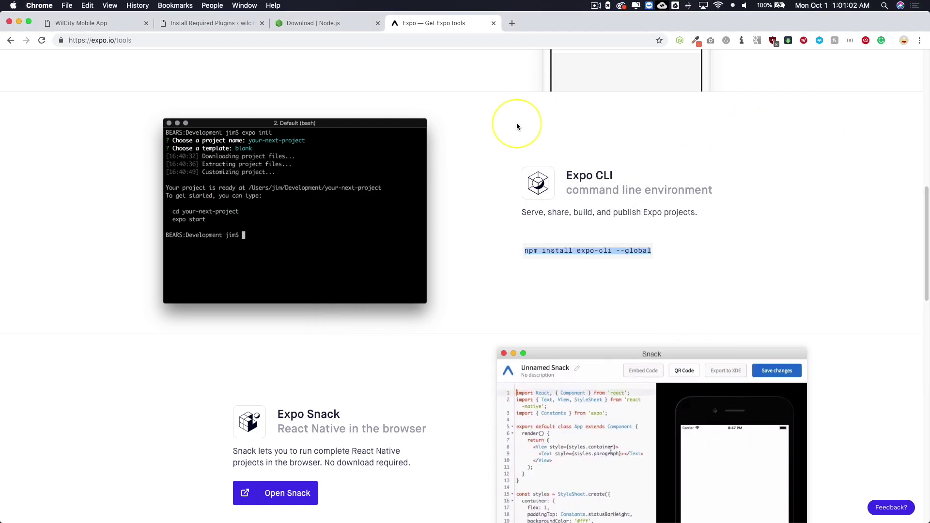
Step: Open themeforest.net in a new tab and go to the account's Downloads page
{"action": "key", "text": "super+t"}
{"action": "type", "text": "themeforest.net"}
{"action": "key", "text": "Return"}
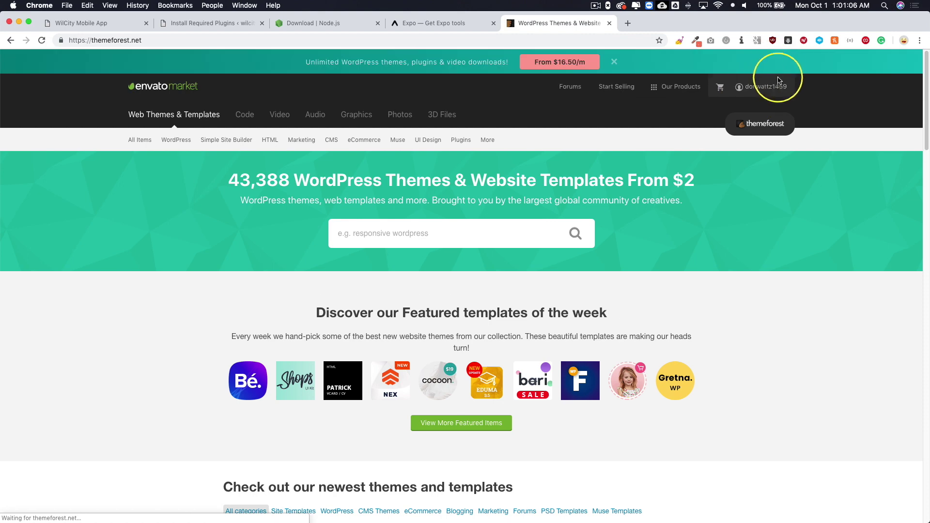
{"action": "mouse_move", "coordinate": [771, 87]}
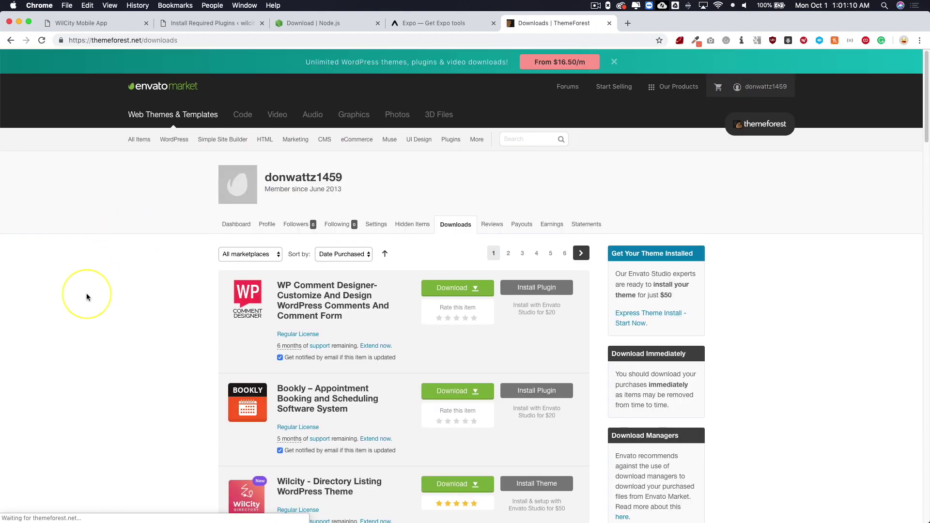
Step: Download all files and documentation of Wilcity - Directory Listing WordPress Theme and close the ThemeForest tab
{"action": "scroll", "coordinate": [92, 294], "scroll_direction": "down", "scroll_amount": 5}
{"action": "left_click", "coordinate": [474, 219]}
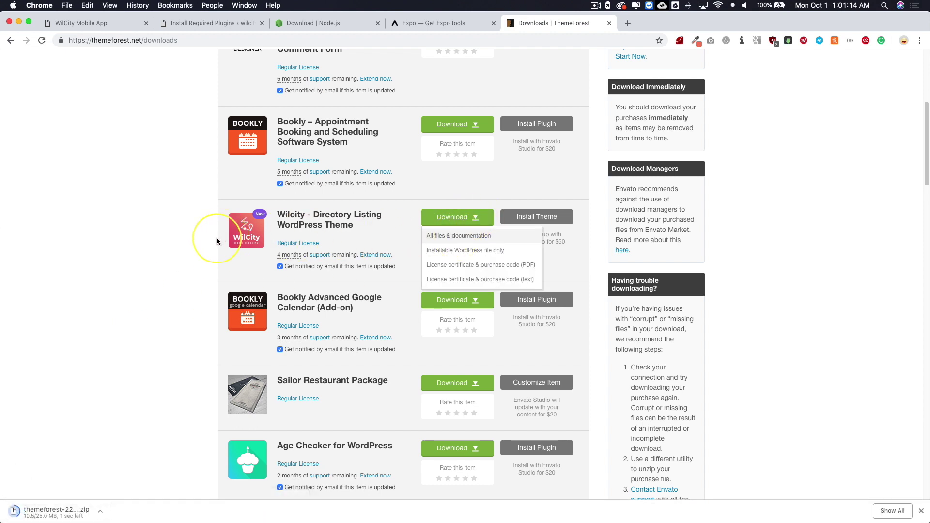
{"action": "left_click", "coordinate": [152, 205]}
{"action": "key", "text": "super+w"}
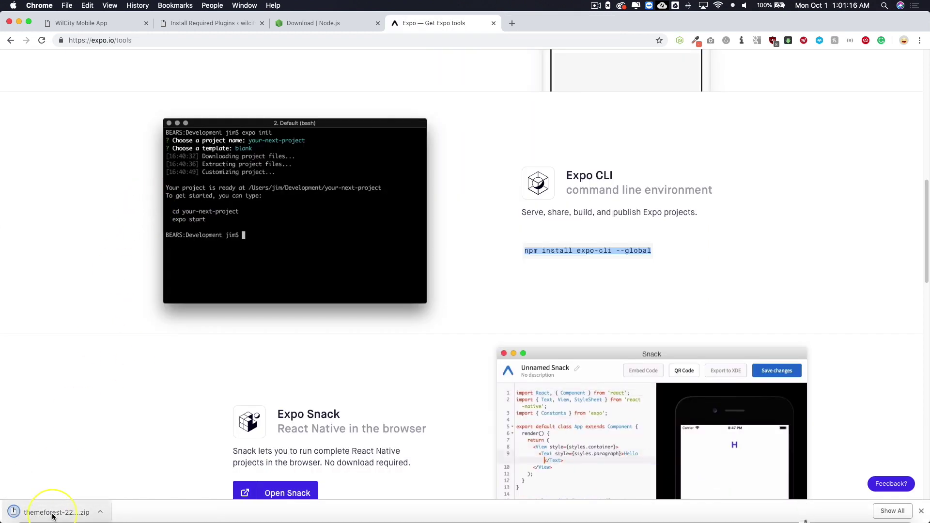
Step: Extract the downloaded ThemeForest zip from the Downloads folder and open the wilcity-package folder
{"action": "left_click", "coordinate": [48, 509]}
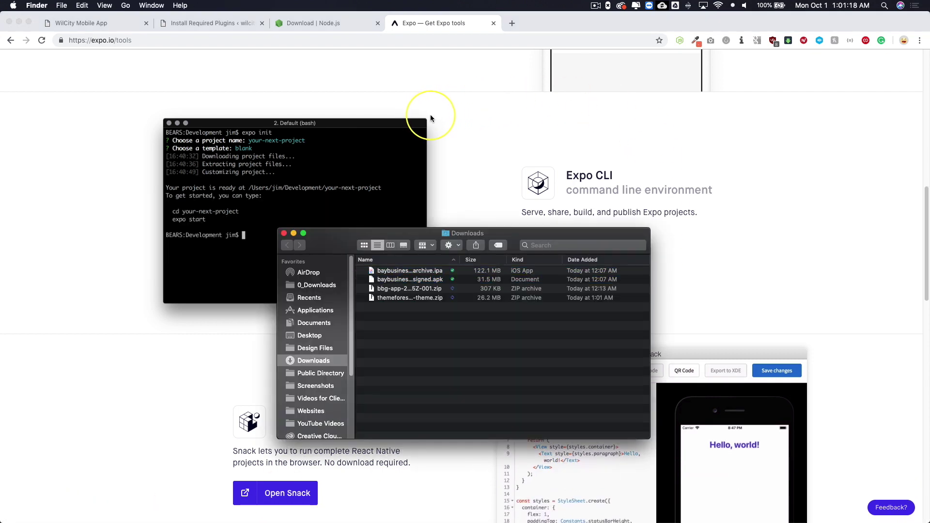
{"action": "left_click_drag", "start_coordinate": [357, 235], "coordinate": [387, 126]}
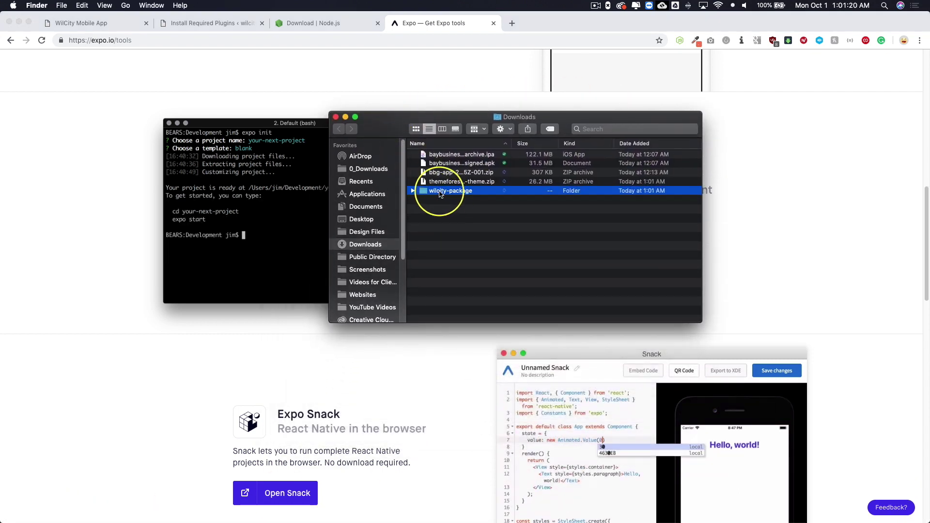
{"action": "left_click", "coordinate": [451, 191]}
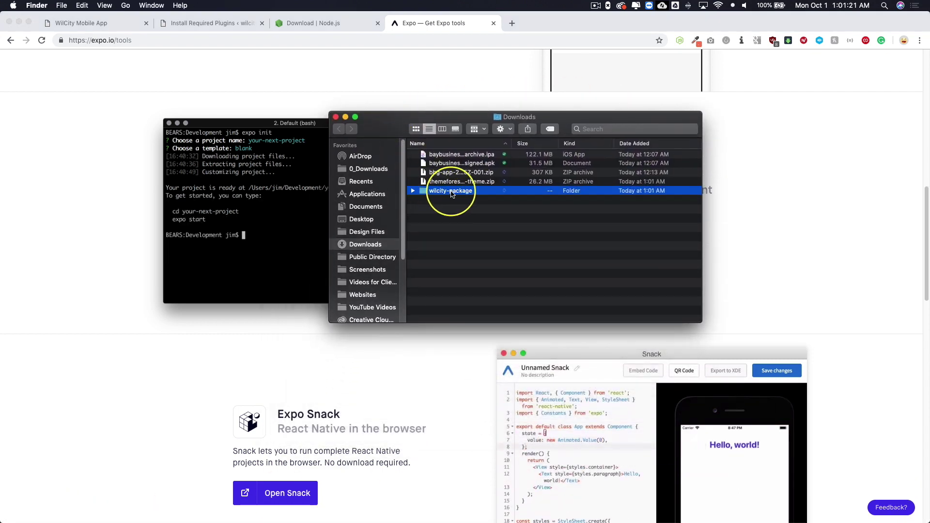
{"action": "double_click", "coordinate": [422, 191]}
{"action": "left_click_drag", "start_coordinate": [394, 129], "coordinate": [373, 124]}
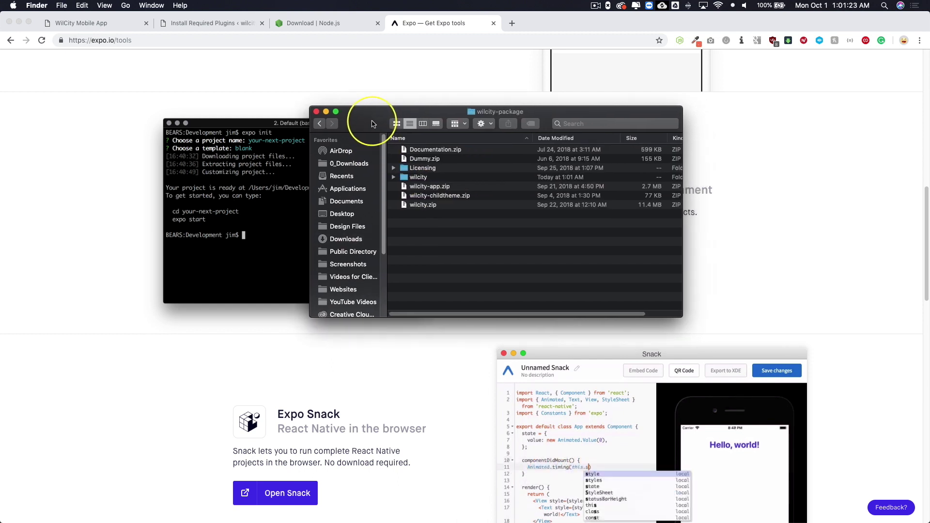
Step: Extract wilcity-app.zip in wilcity-package and move the extracted wilcity-app folder to the Desktop
{"action": "left_click", "coordinate": [430, 187]}
{"action": "double_click", "coordinate": [430, 187]}
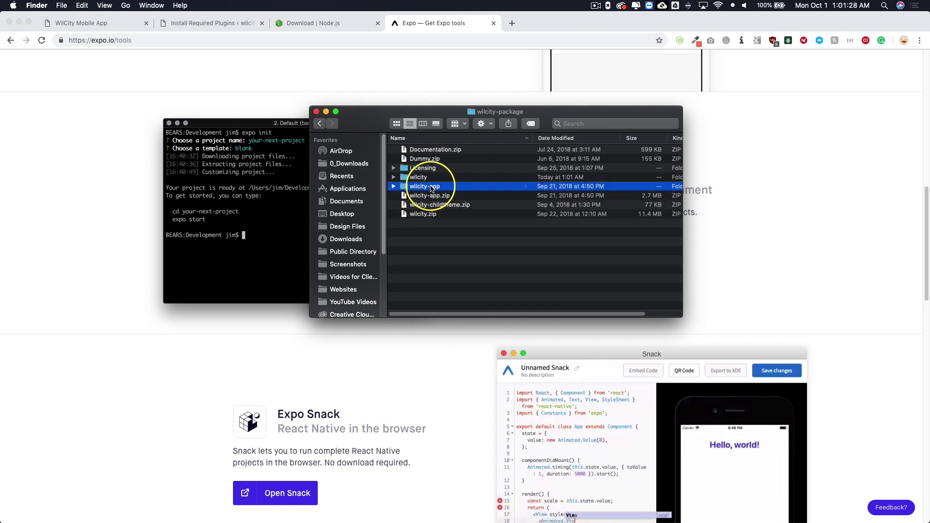
{"action": "left_click_drag", "start_coordinate": [428, 189], "coordinate": [342, 214]}
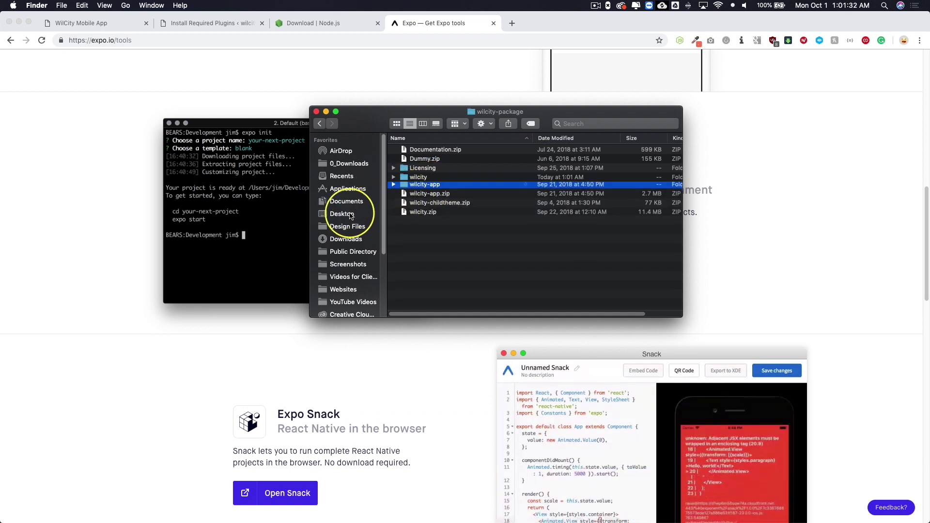
Step: Open the wilcity-app folder from the Desktop in Finder and move its window clear of the Expo CLI instructions
{"action": "left_click", "coordinate": [341, 213]}
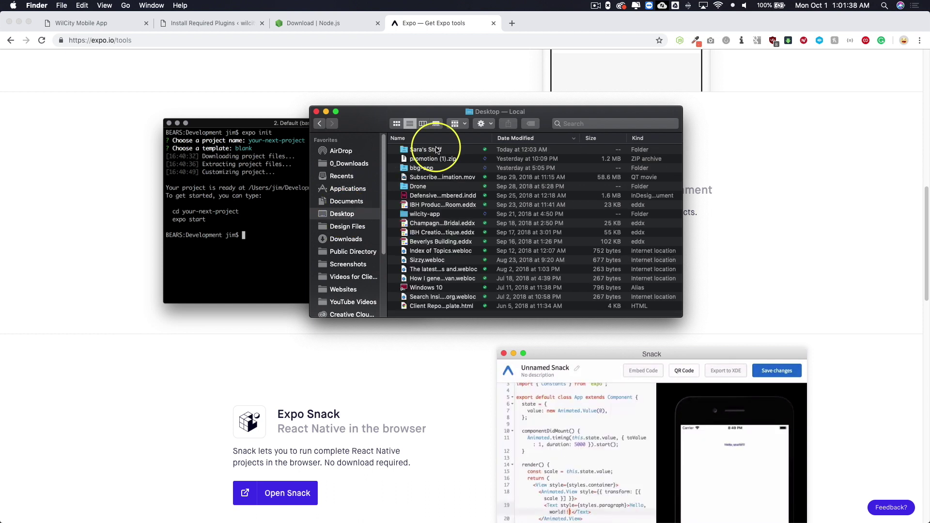
{"action": "double_click", "coordinate": [426, 214]}
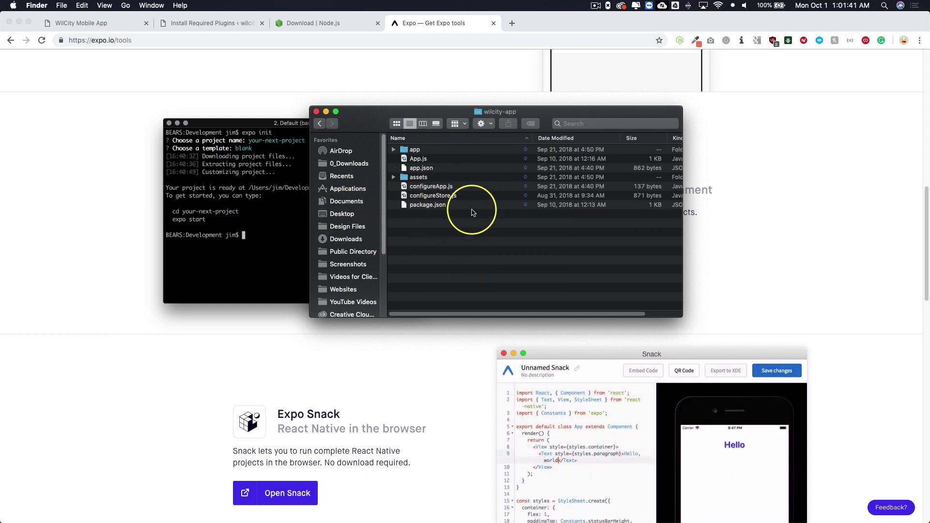
{"action": "left_click_drag", "start_coordinate": [371, 122], "coordinate": [534, 80]}
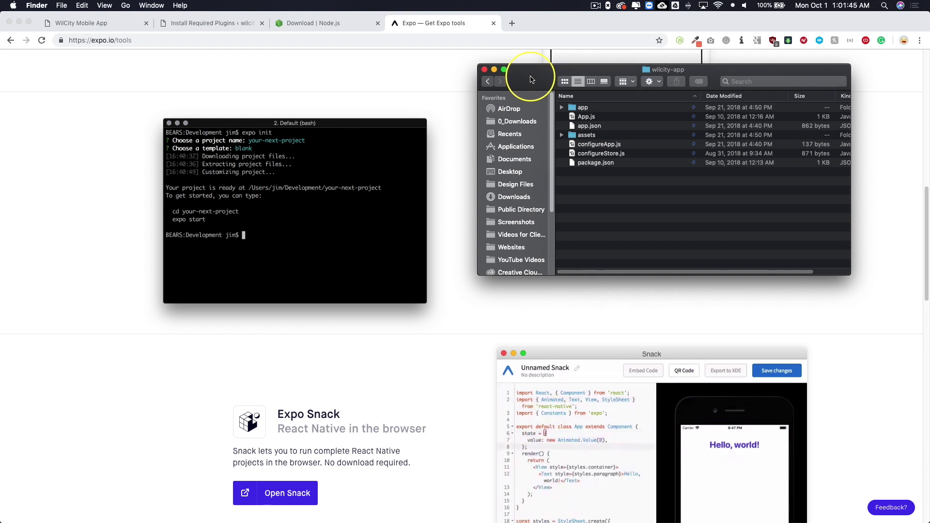
{"action": "left_click_drag", "start_coordinate": [532, 80], "coordinate": [172, 81]}
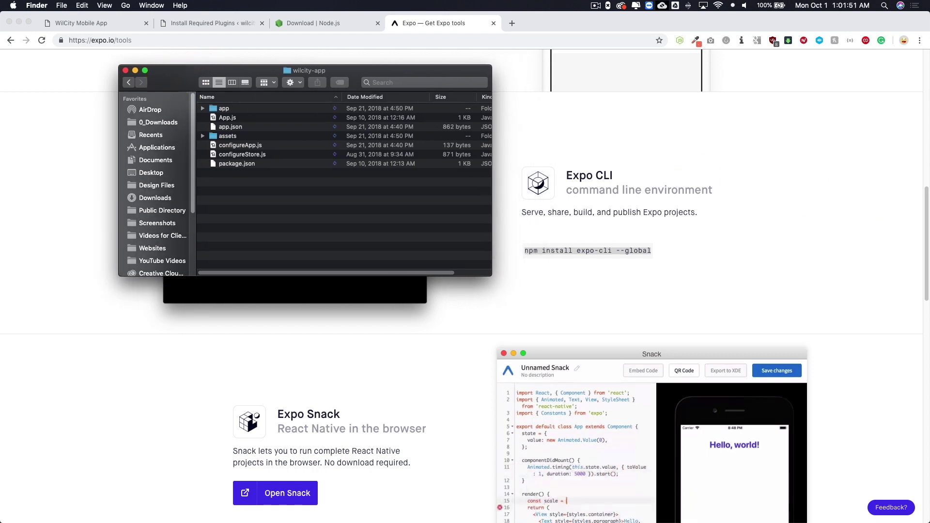
Step: Minimize Chrome and arrange the wilcity-app Finder window and the Terminal window side by side
{"action": "left_click_drag", "start_coordinate": [929, 86], "coordinate": [581, 83]}
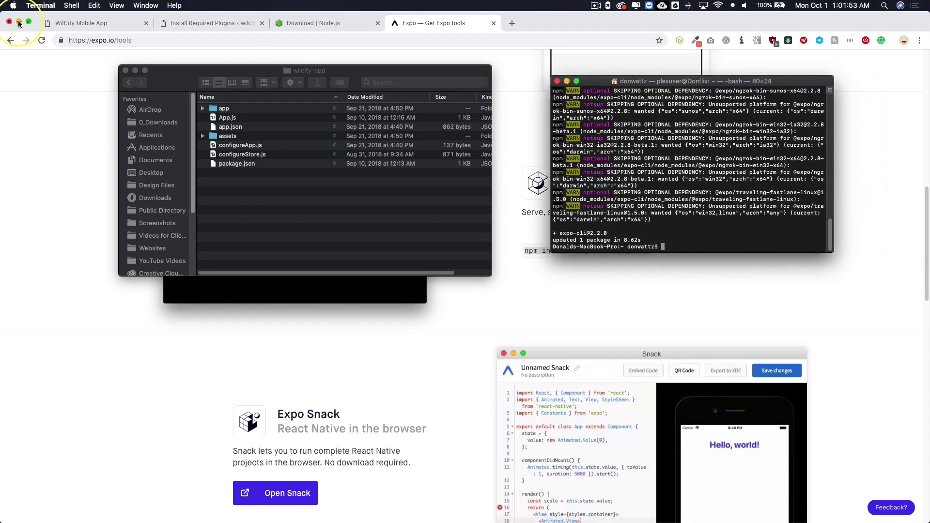
{"action": "left_click", "coordinate": [19, 23]}
{"action": "left_click_drag", "start_coordinate": [227, 70], "coordinate": [207, 44]}
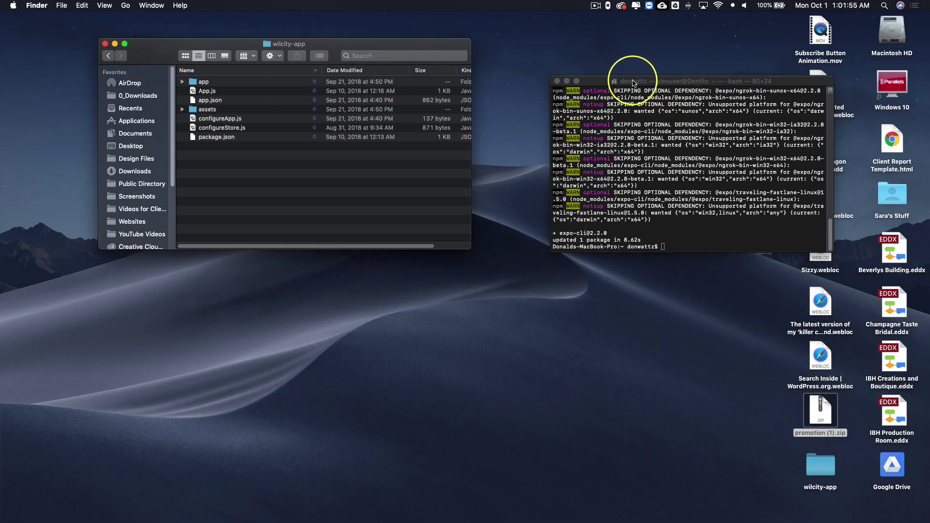
{"action": "left_click_drag", "start_coordinate": [634, 83], "coordinate": [574, 45]}
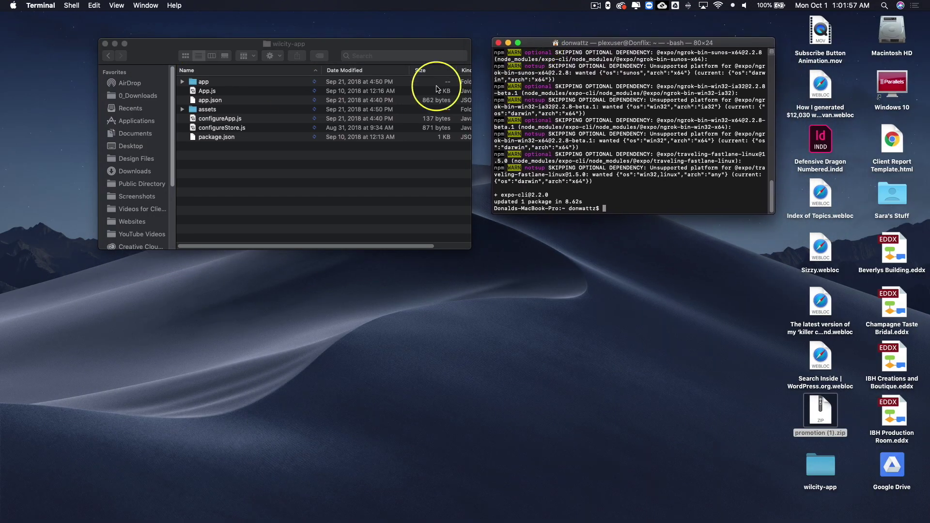
{"action": "left_click", "coordinate": [332, 43]}
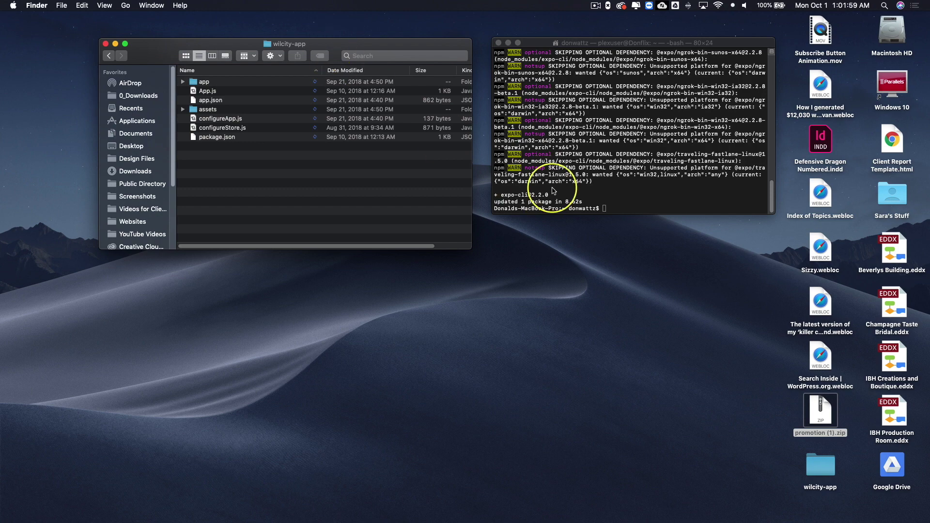
Step: Switch to Terminal and clear its output with the clear command
{"action": "left_click", "coordinate": [621, 207]}
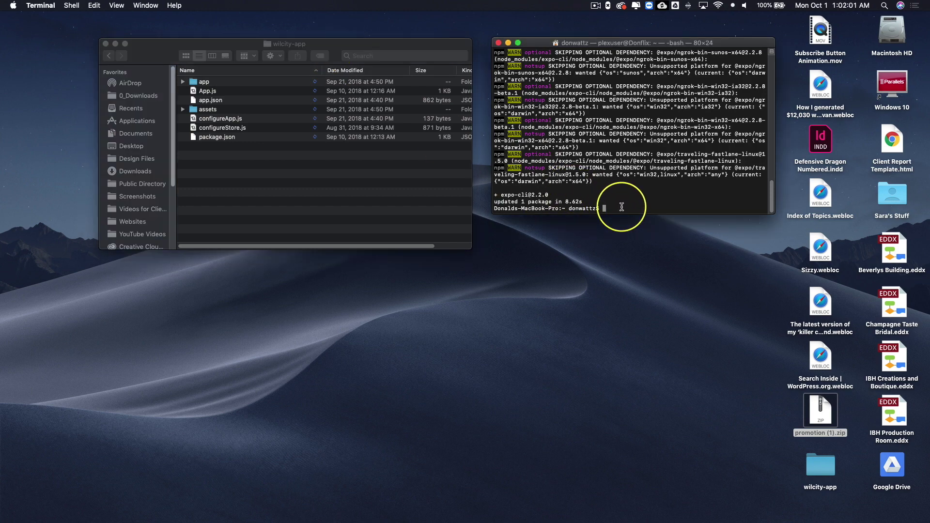
{"action": "type", "text": "clear"}
{"action": "key", "text": "Return"}
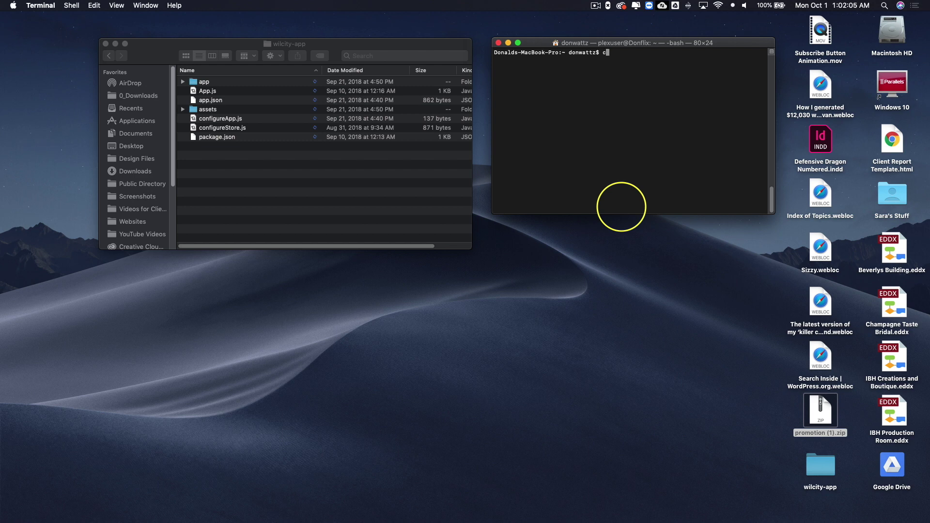
Step: Change the Terminal directory to the wilcity-app folder on the Desktop with cd, and reopen that folder in Finder
{"action": "left_click", "coordinate": [109, 56]}
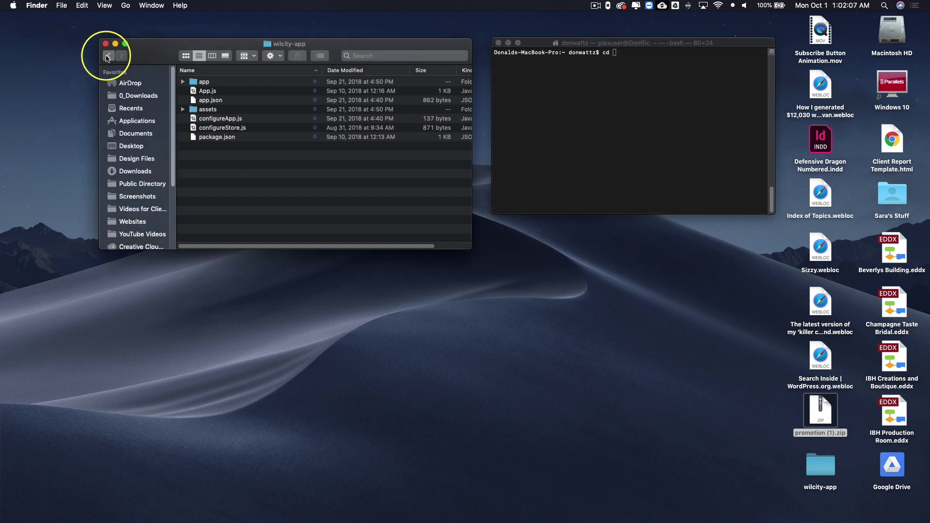
{"action": "left_click_drag", "start_coordinate": [213, 146], "coordinate": [655, 67]}
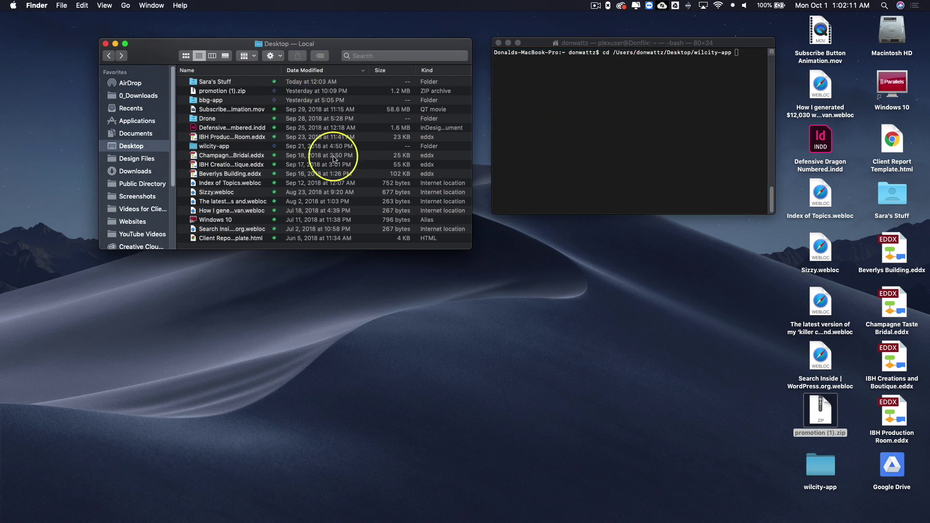
{"action": "double_click", "coordinate": [234, 149]}
{"action": "left_click", "coordinate": [661, 93]}
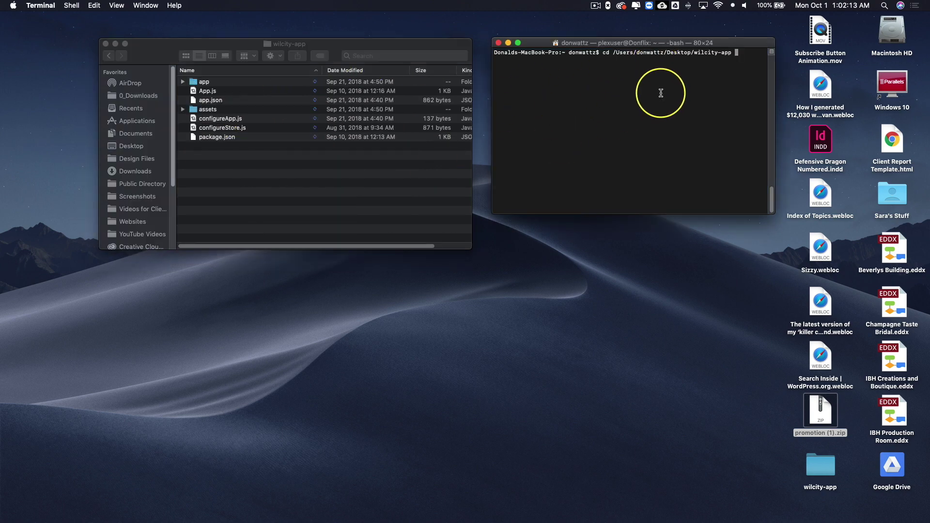
{"action": "key", "text": "Return"}
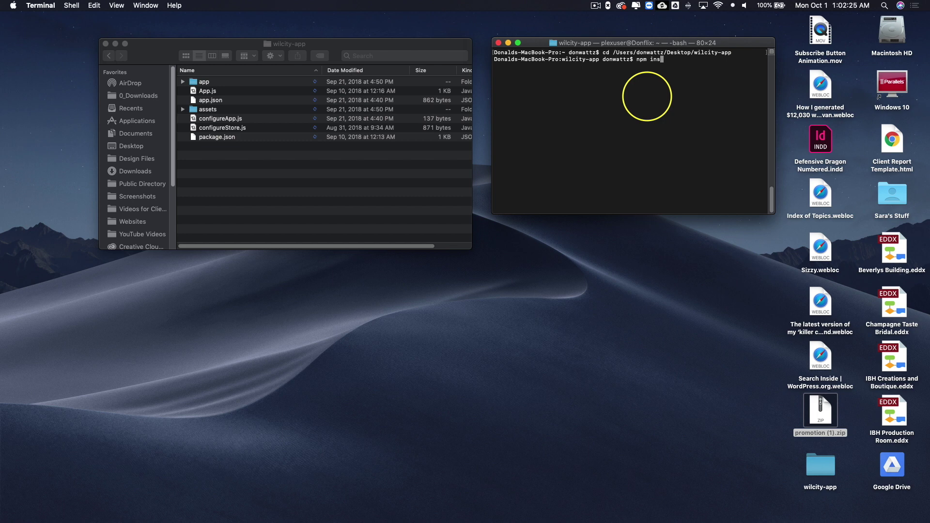
Step: Run npm install in the wilcity-app directory to install the app's dependencies
{"action": "key", "text": "Return"}
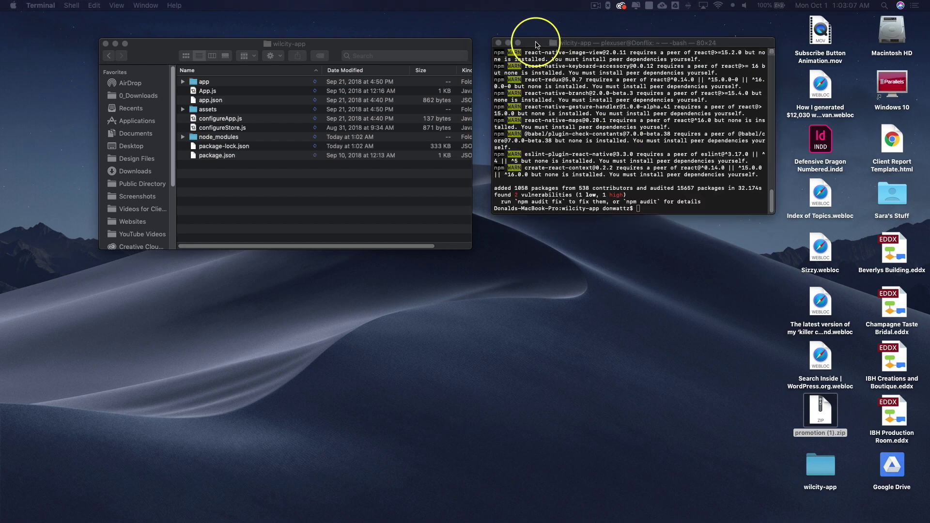
{"action": "left_click_drag", "start_coordinate": [535, 45], "coordinate": [525, 46]}
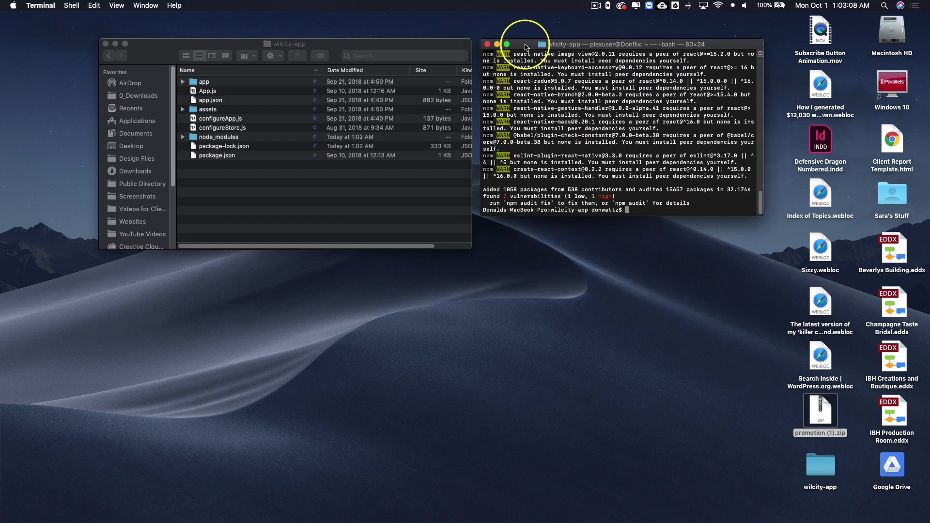
Step: Preview configureApp.js from the wilcity-app folder and open it in Adobe Dreamweaver CC 2018
{"action": "left_click", "coordinate": [159, 57]}
{"action": "left_click_drag", "start_coordinate": [159, 57], "coordinate": [160, 59]}
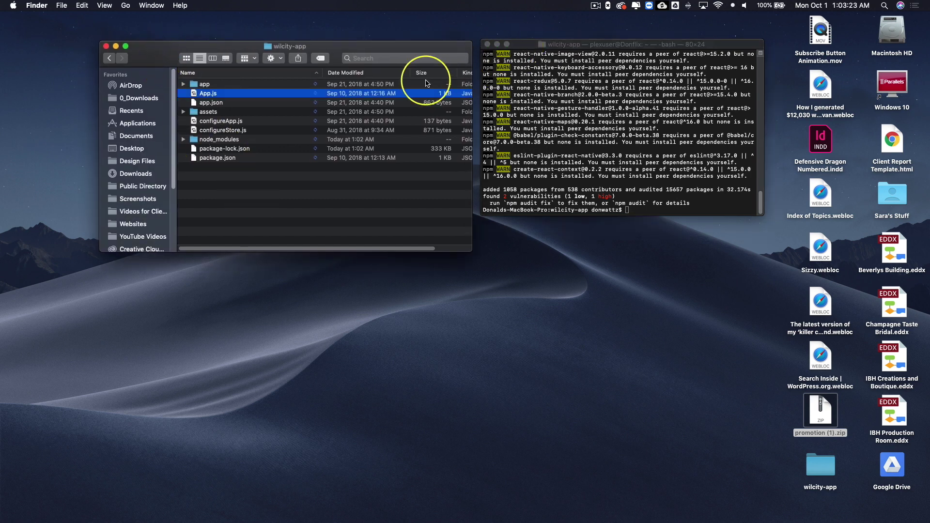
{"action": "left_click", "coordinate": [241, 189]}
{"action": "left_click", "coordinate": [222, 122]}
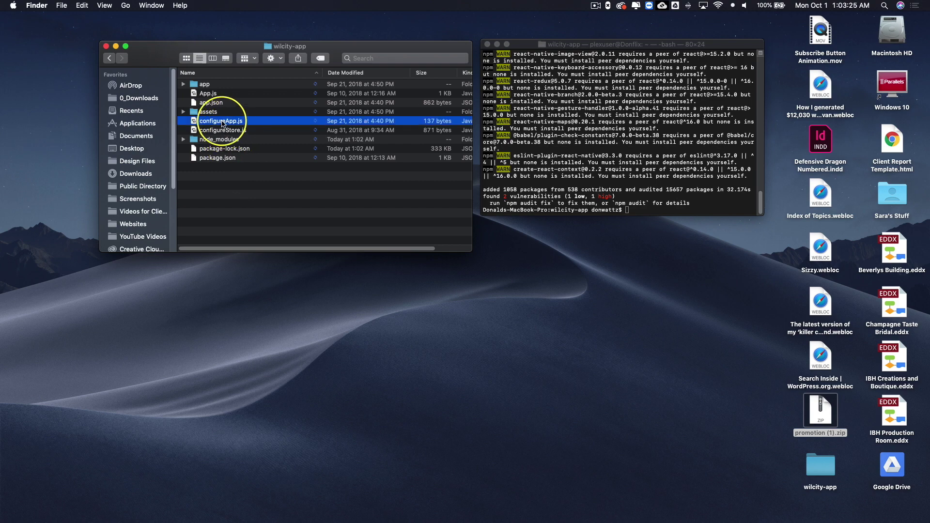
{"action": "key", "text": "space"}
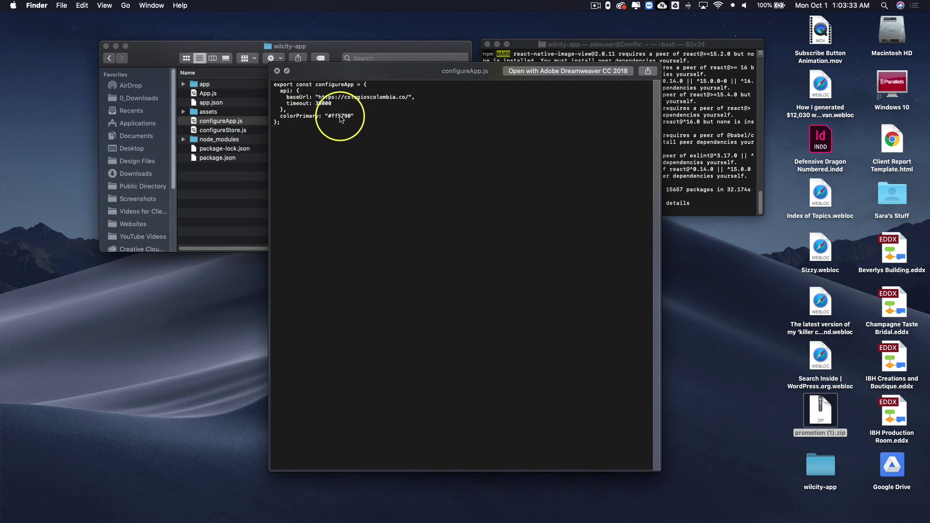
{"action": "left_click", "coordinate": [569, 73]}
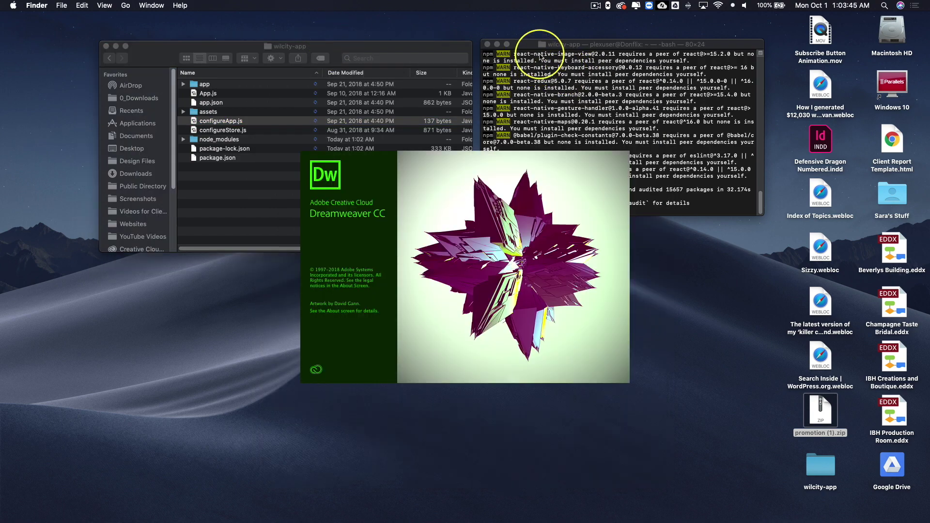
Step: Move the Terminal window clear of the other windows and clear its output with the clear command
{"action": "left_click_drag", "start_coordinate": [527, 46], "coordinate": [377, 64]}
{"action": "type", "text": "cle"}
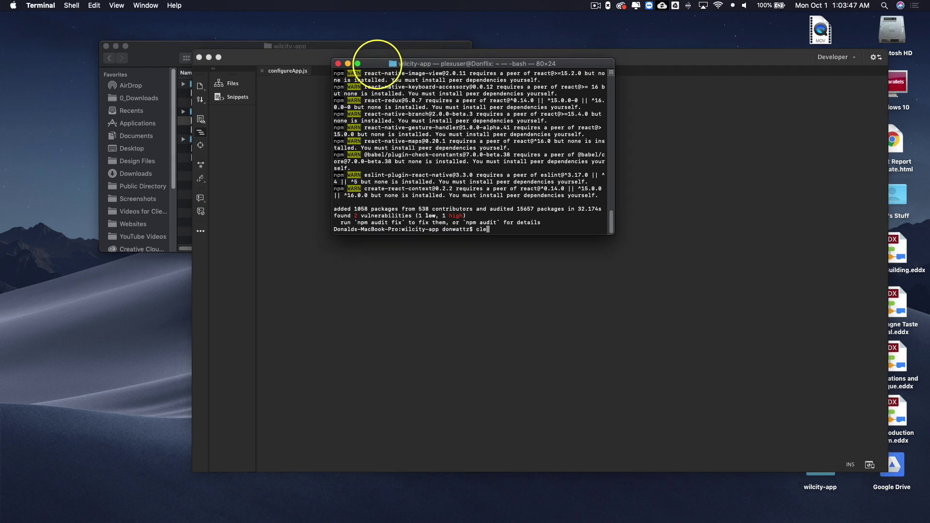
{"action": "type", "text": "ar"}
{"action": "key", "text": "Return"}
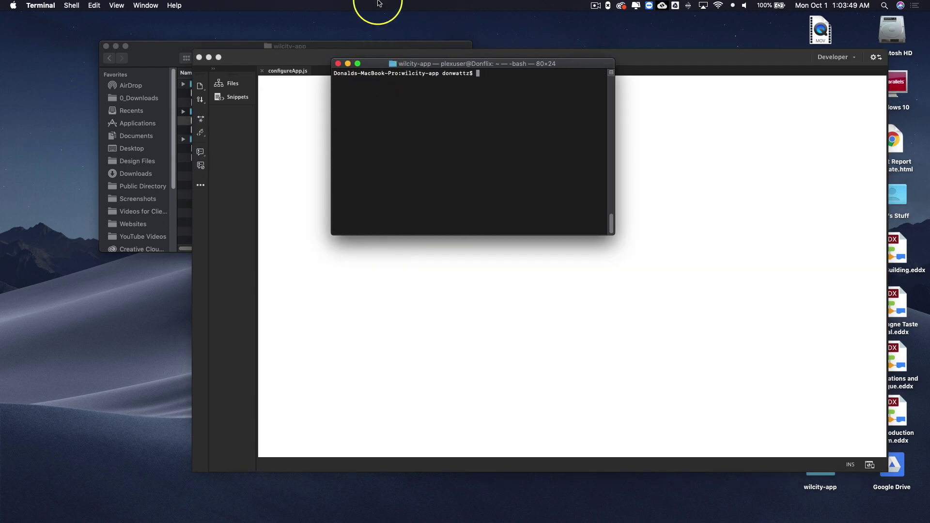
{"action": "left_click", "coordinate": [391, 56]}
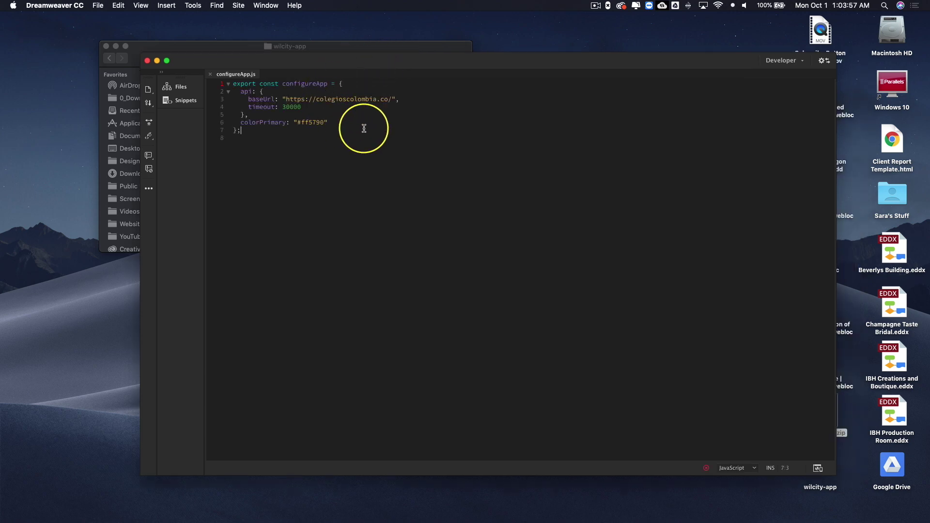
{"action": "left_click_drag", "start_coordinate": [388, 100], "coordinate": [317, 102]}
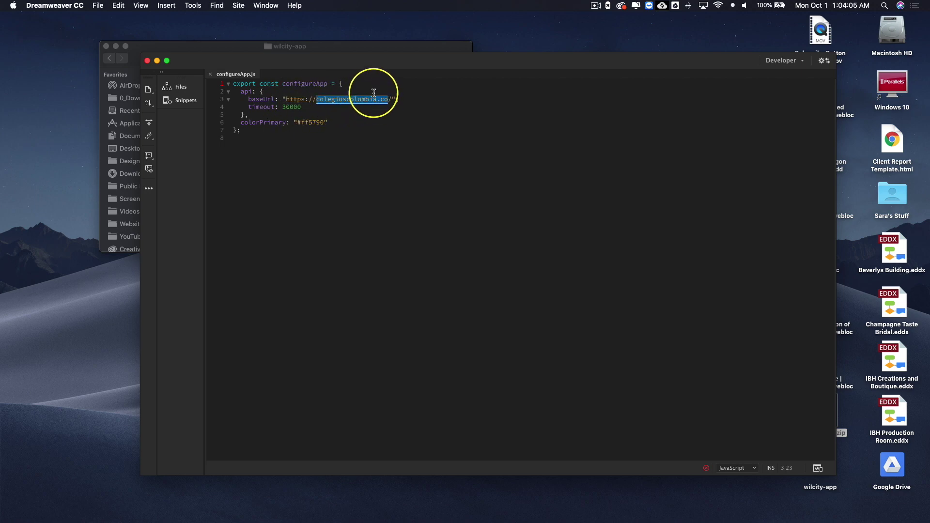
{"action": "type", "text": "wilcity"}
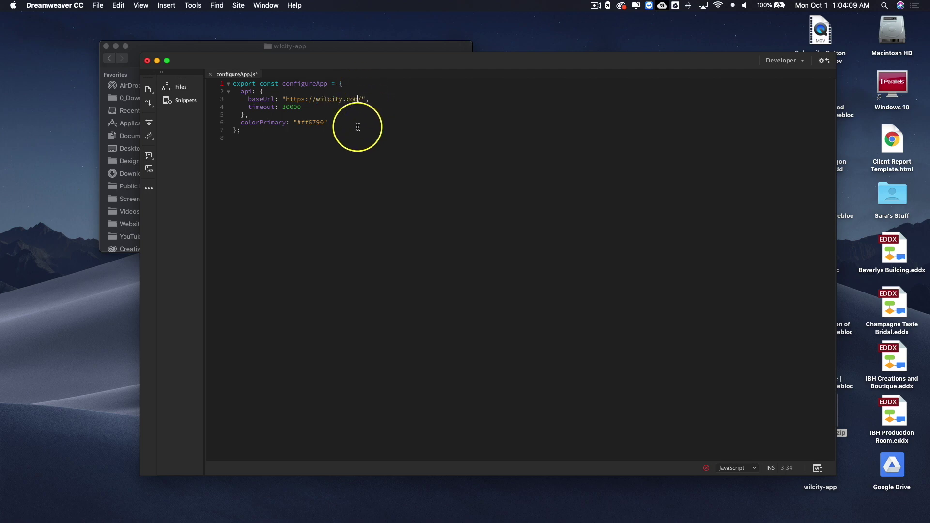
{"action": "double_click", "coordinate": [309, 123]}
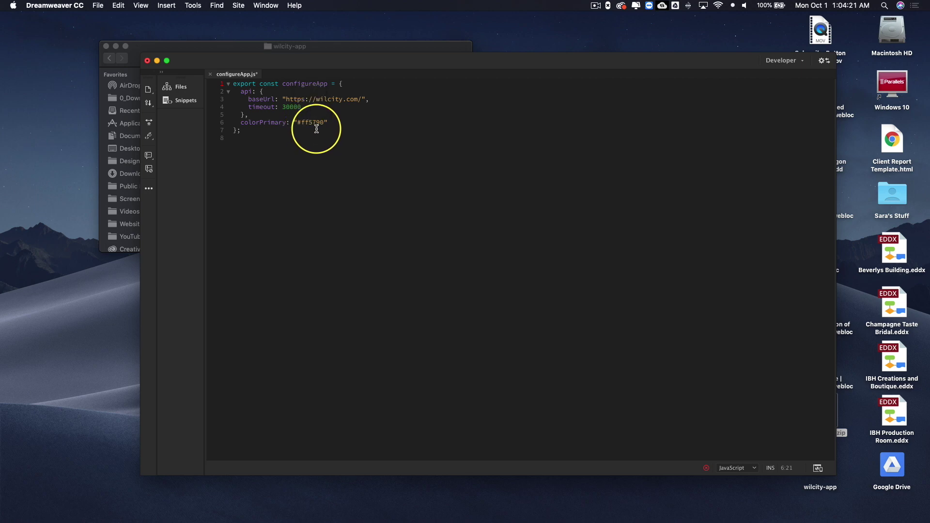
{"action": "left_click", "coordinate": [314, 135]}
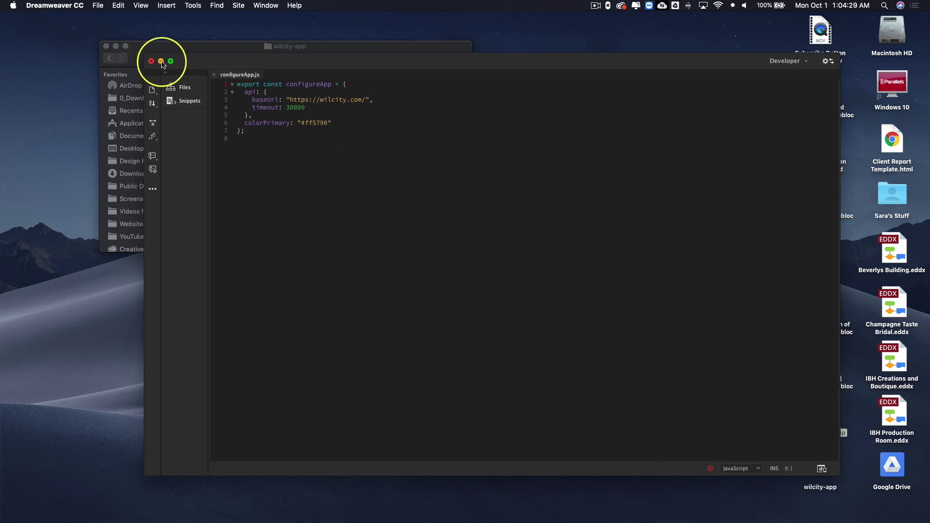
{"action": "left_click", "coordinate": [162, 62]}
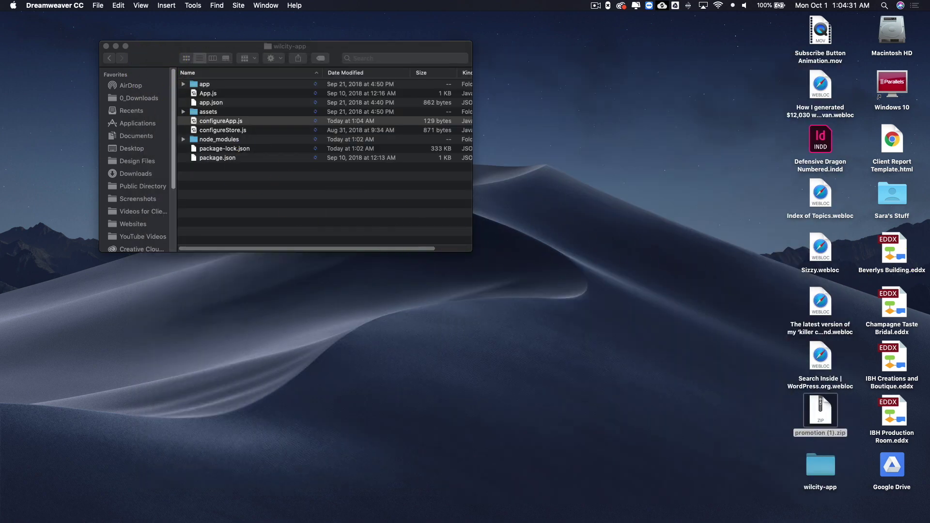
Step: Clear space around the Terminal window and start the wilcity-app project with Expo
{"action": "left_click_drag", "start_coordinate": [743, 46], "coordinate": [415, 114]}
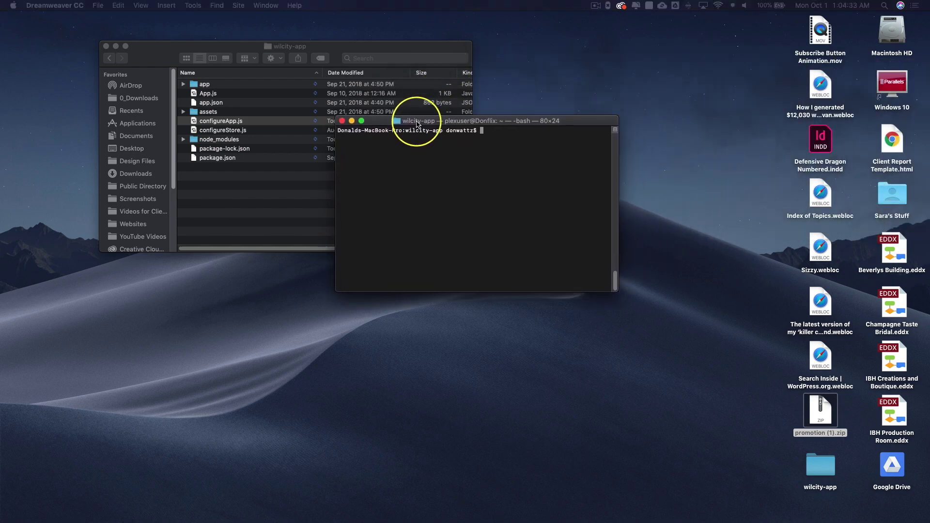
{"action": "left_click_drag", "start_coordinate": [150, 48], "coordinate": [310, 484]}
{"action": "left_click_drag", "start_coordinate": [444, 122], "coordinate": [412, 107]}
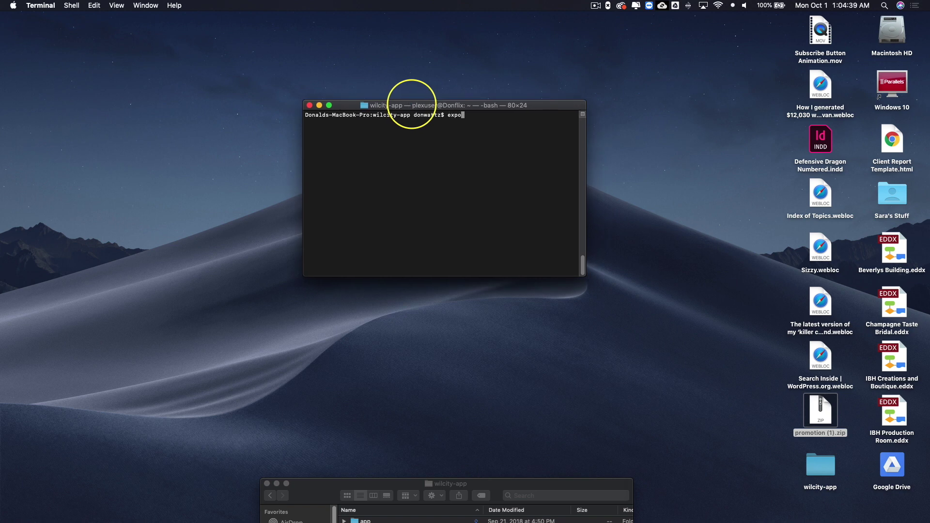
{"action": "key", "text": "Return"}
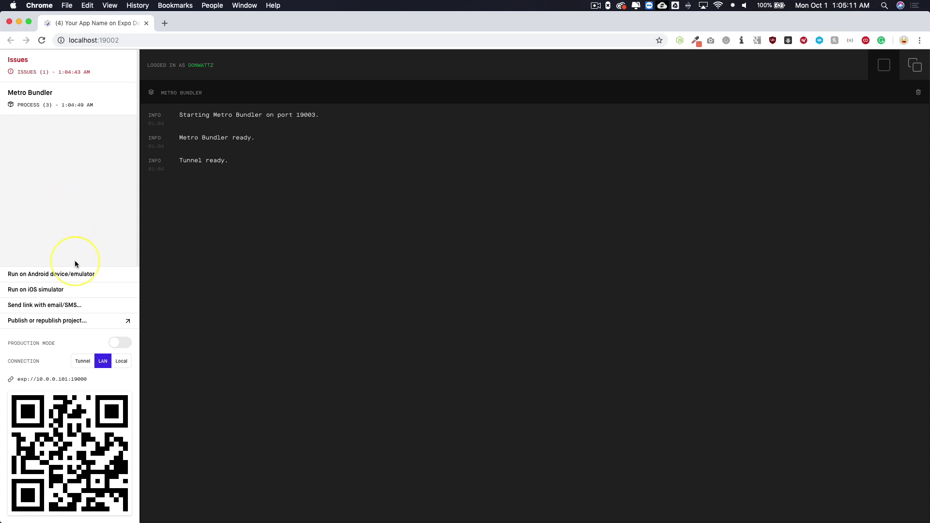
Step: Search the Mac App Store for xcode, check the Xcode entry and quit the store
{"action": "left_click", "coordinate": [76, 515]}
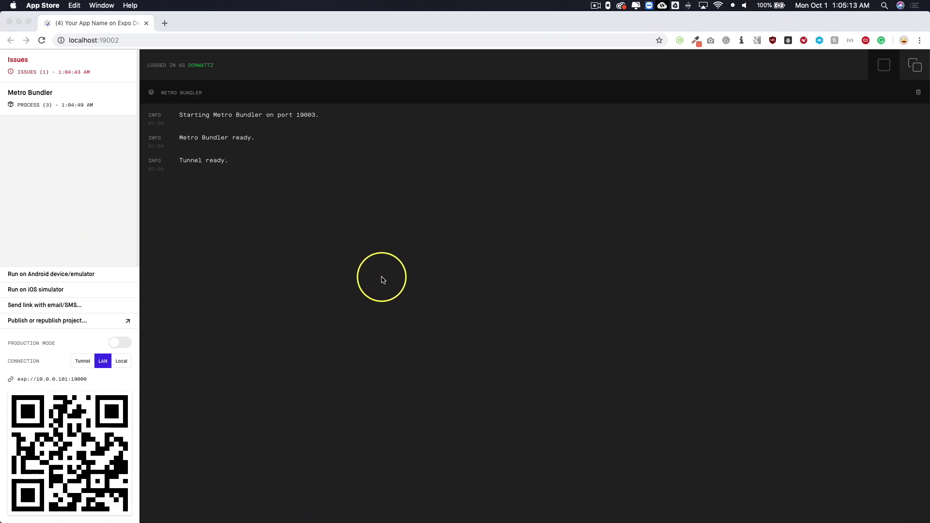
{"action": "left_click", "coordinate": [222, 83]}
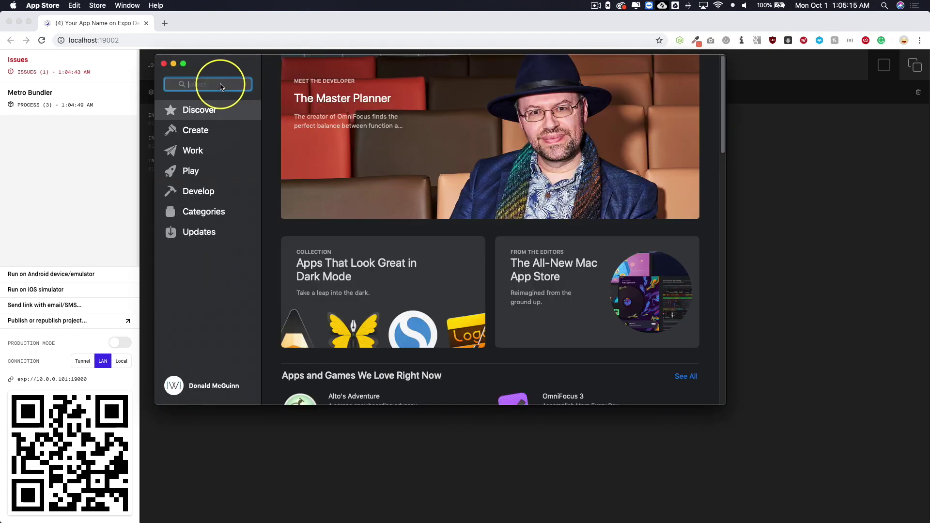
{"action": "type", "text": "xcode"}
{"action": "key", "text": "Return"}
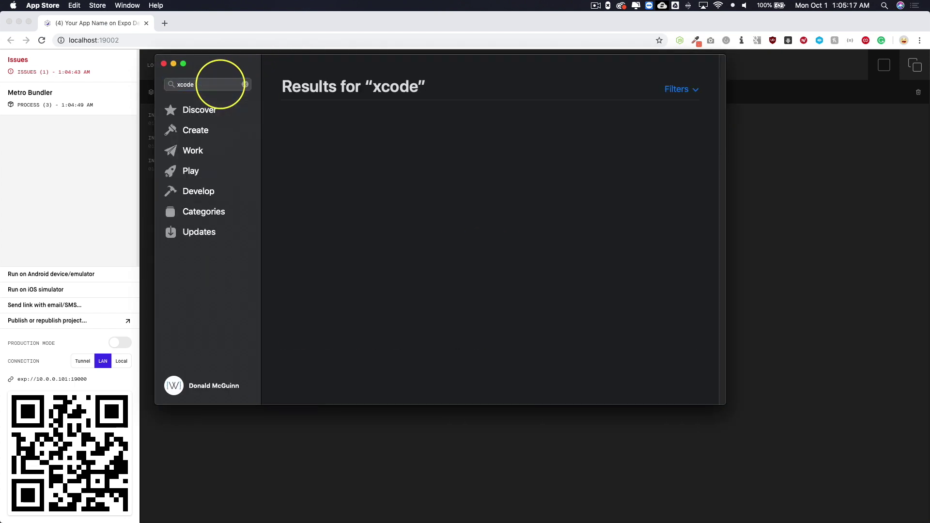
{"action": "left_click", "coordinate": [464, 137]}
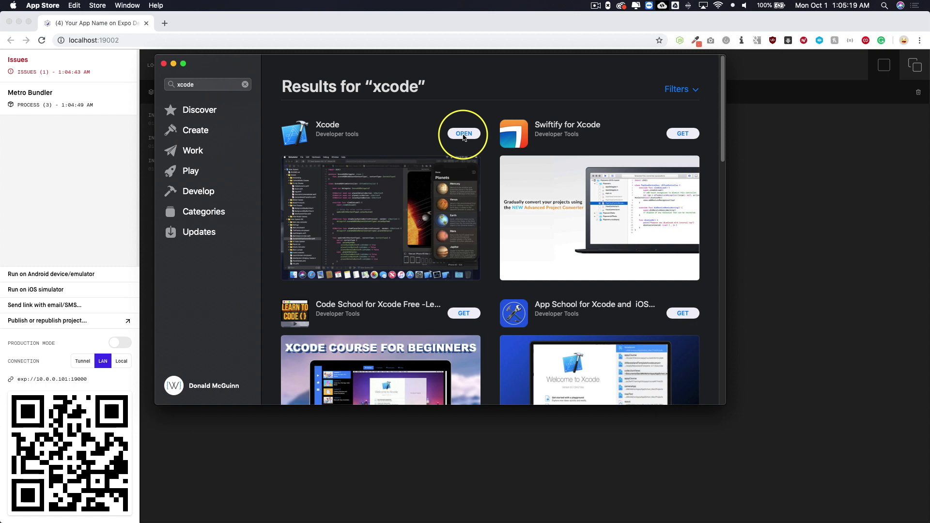
{"action": "key", "text": "super+q"}
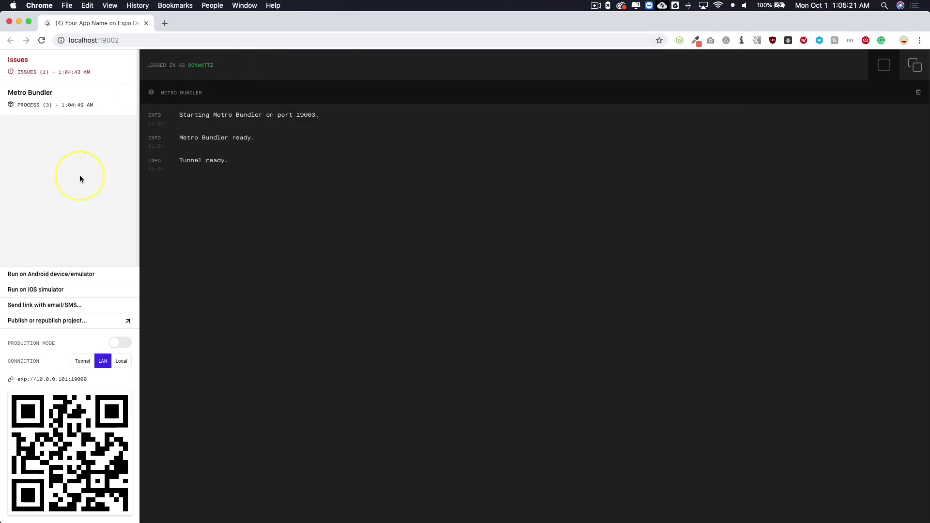
Step: Run the project on the iOS simulator and place the simulator window mid-screen
{"action": "left_click", "coordinate": [41, 291]}
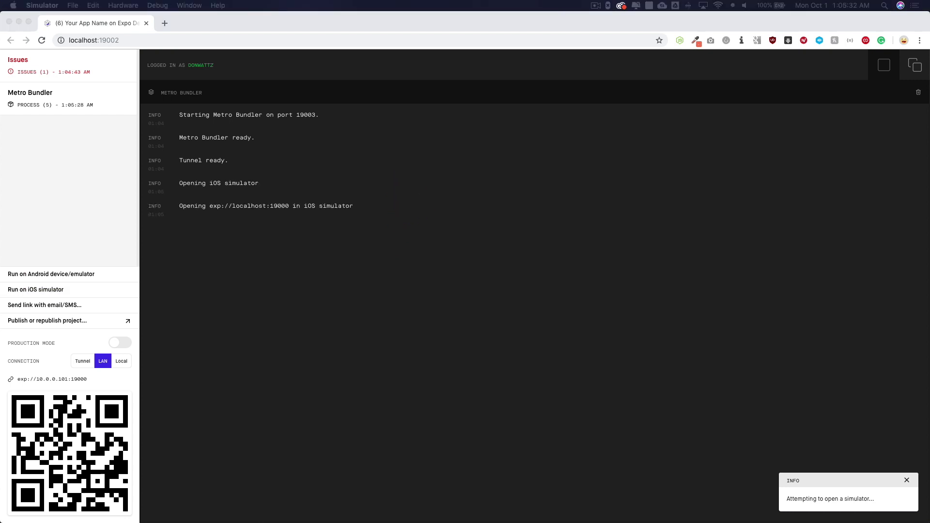
{"action": "left_click_drag", "start_coordinate": [691, 491], "coordinate": [488, 487]}
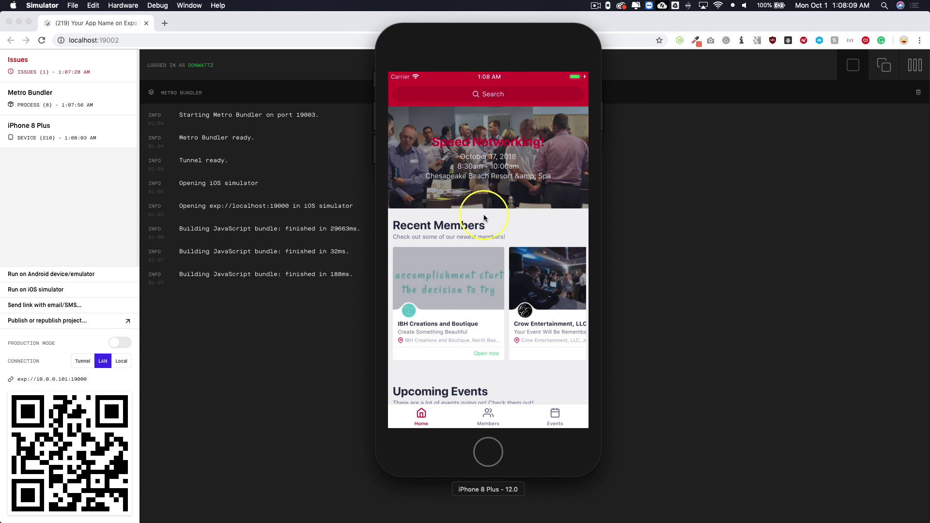
Step: Look through the Home content of the simulated app, view its Members and Events sections, and return to Home
{"action": "left_click_drag", "start_coordinate": [484, 218], "coordinate": [486, 129]}
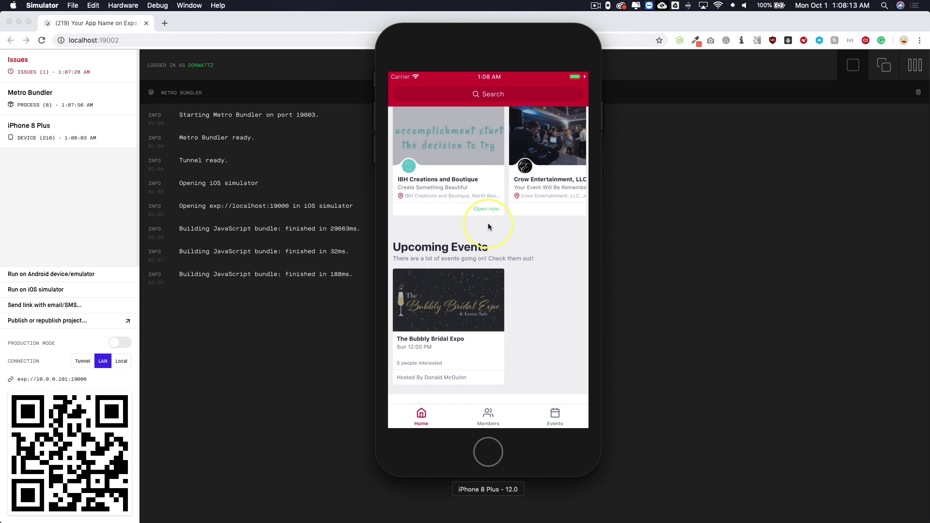
{"action": "left_click_drag", "start_coordinate": [488, 215], "coordinate": [490, 179]}
{"action": "left_click", "coordinate": [490, 412]}
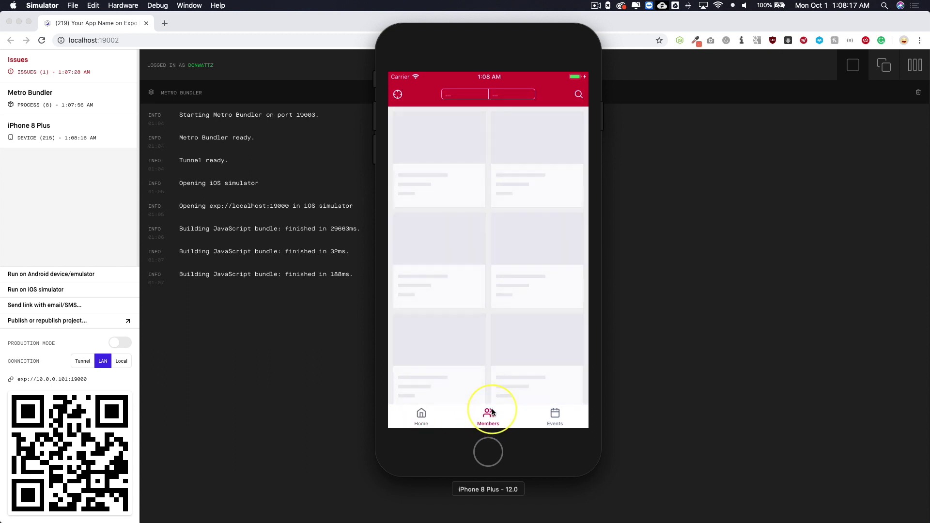
{"action": "left_click", "coordinate": [555, 415]}
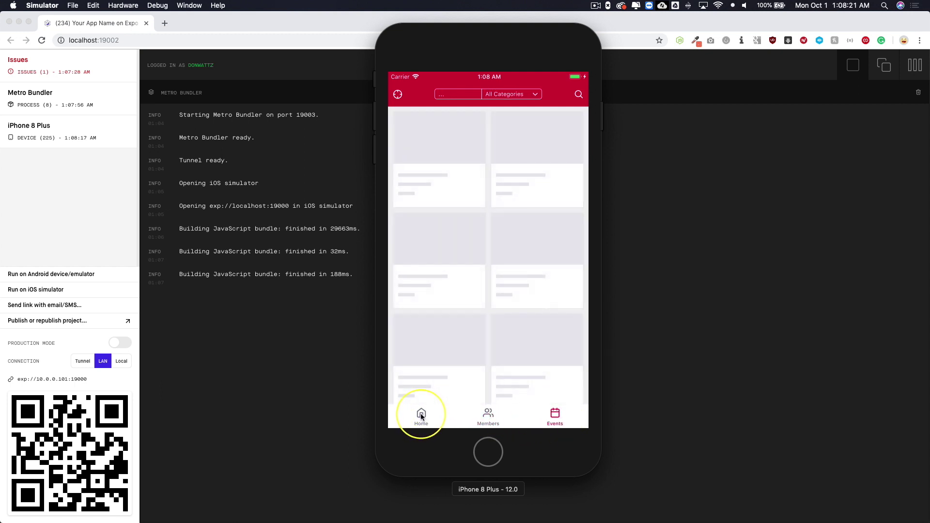
{"action": "left_click", "coordinate": [420, 416]}
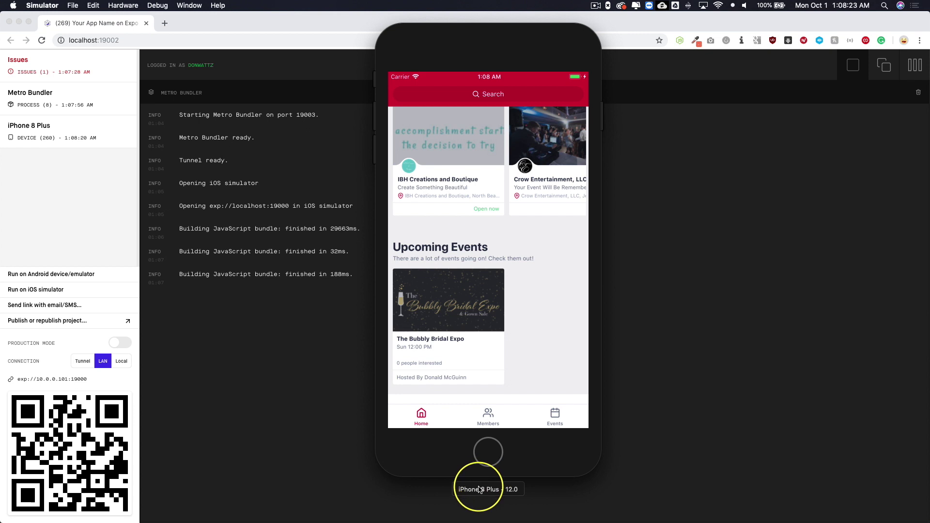
Step: Switch the simulated device to the iPhone XS Max running iOS 12.0
{"action": "left_click_drag", "start_coordinate": [429, 40], "coordinate": [425, 40]}
{"action": "left_click", "coordinate": [123, 5]}
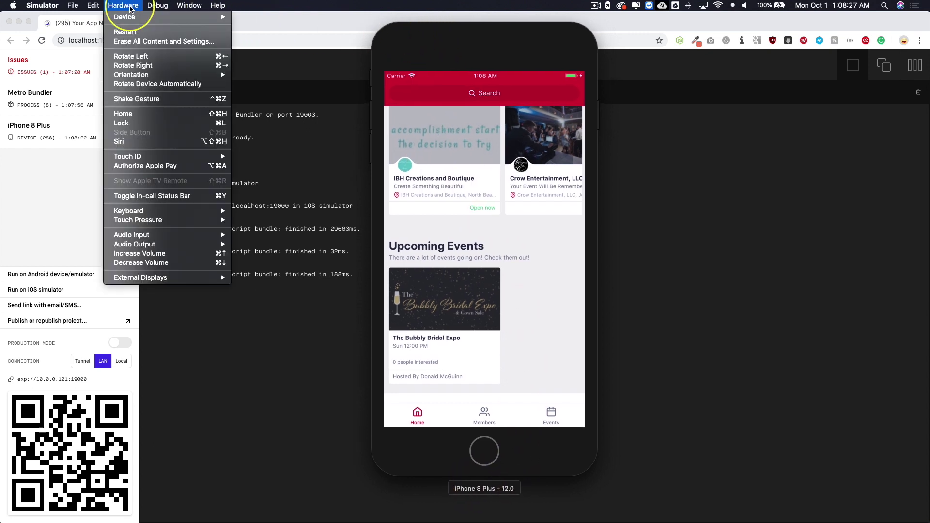
{"action": "mouse_move", "coordinate": [140, 17]}
{"action": "mouse_move", "coordinate": [279, 19]}
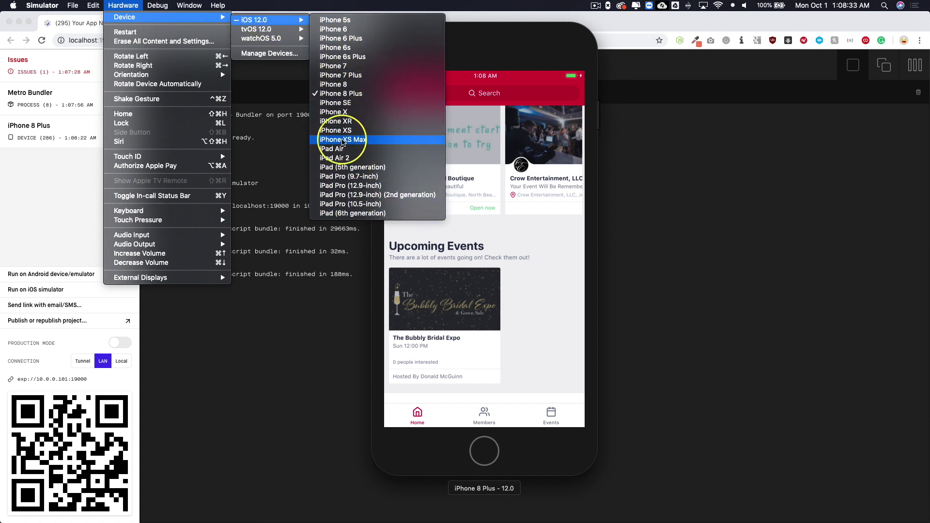
{"action": "left_click", "coordinate": [342, 140]}
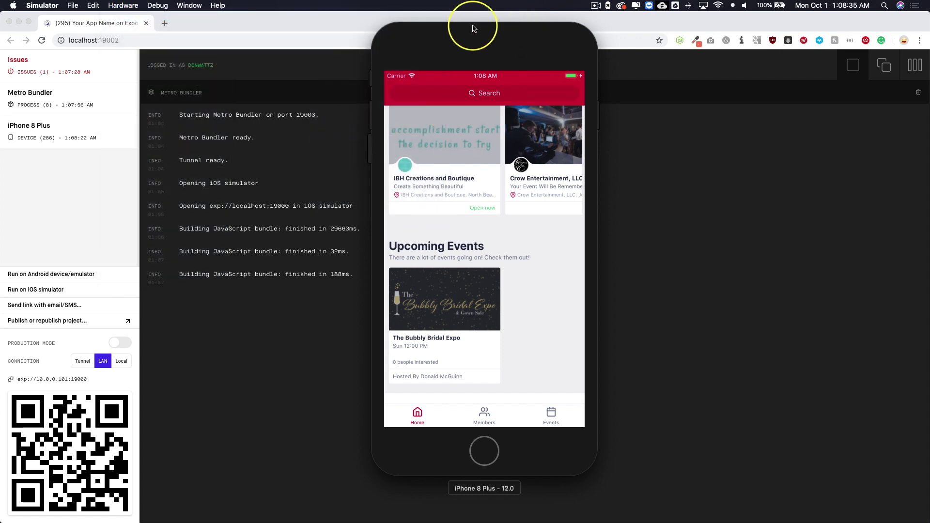
{"action": "mouse_move", "coordinate": [479, 34]}
{"action": "left_mouse_down"}
{"action": "mouse_move", "coordinate": [494, 32]}
{"action": "mouse_move", "coordinate": [483, 31]}
{"action": "left_mouse_up"}
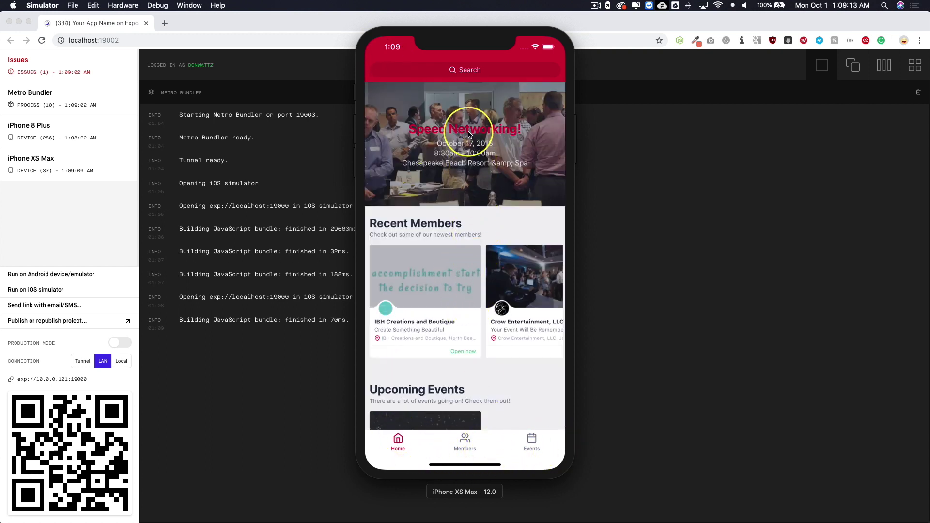
Step: View the IBH Creations and Boutique listing in the simulated app and go back to Home
{"action": "left_click", "coordinate": [435, 295]}
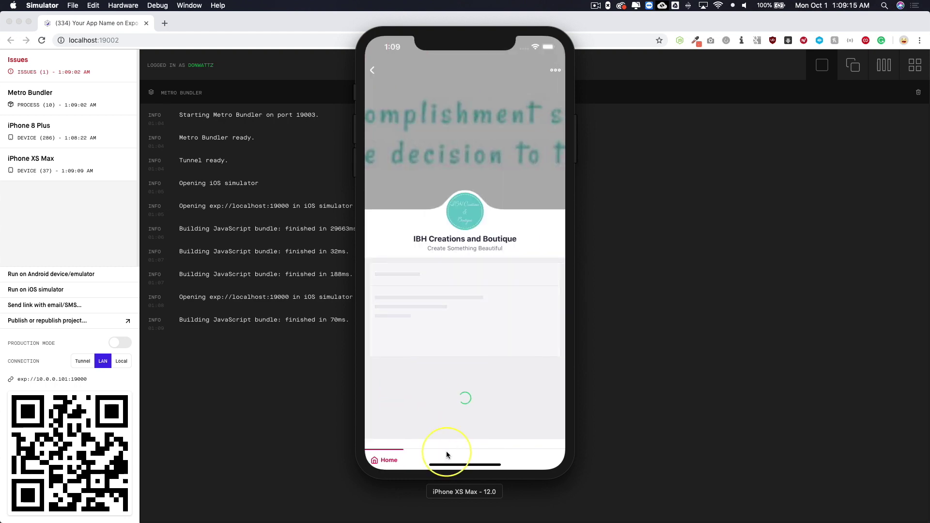
{"action": "left_click", "coordinate": [370, 69]}
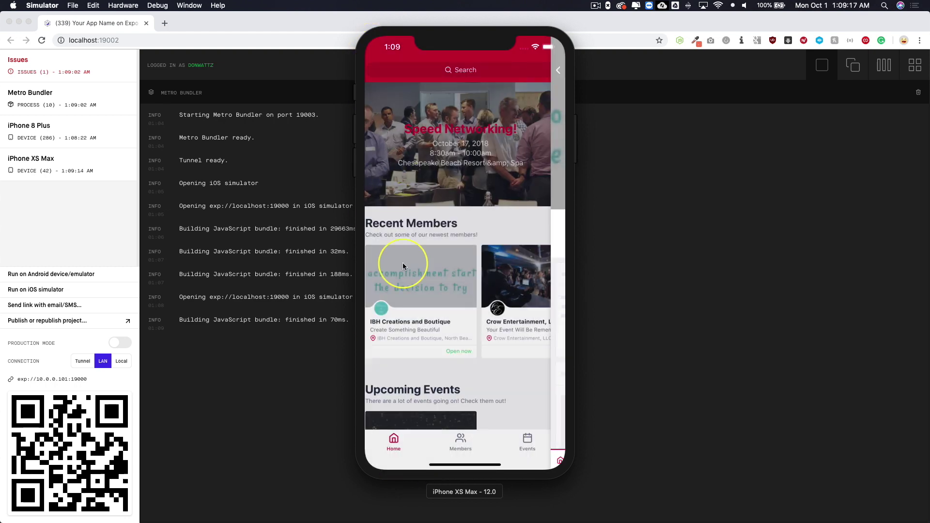
Step: Move the simulator window out of view and switch to Chrome with the wilcitydemo.local WordPress dashboard
{"action": "left_click_drag", "start_coordinate": [450, 492], "coordinate": [929, 487]}
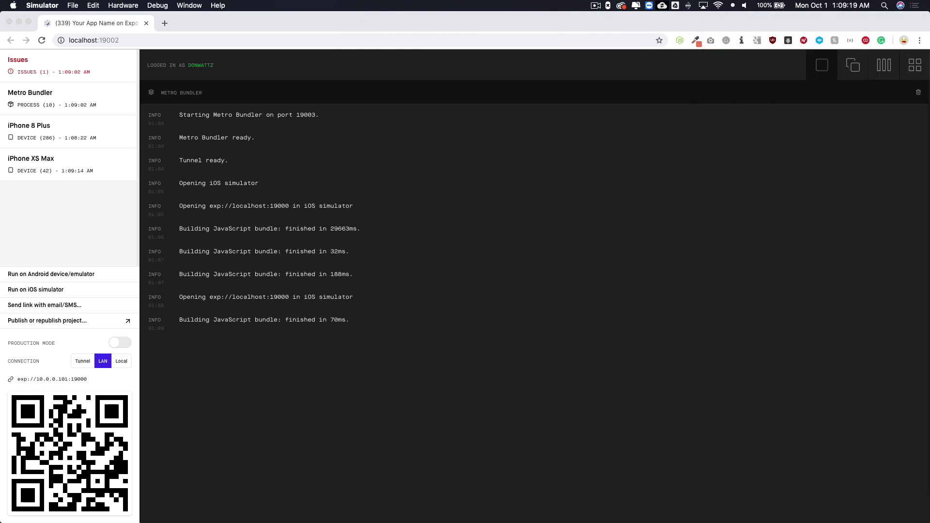
{"action": "mouse_move", "coordinate": [228, 513]}
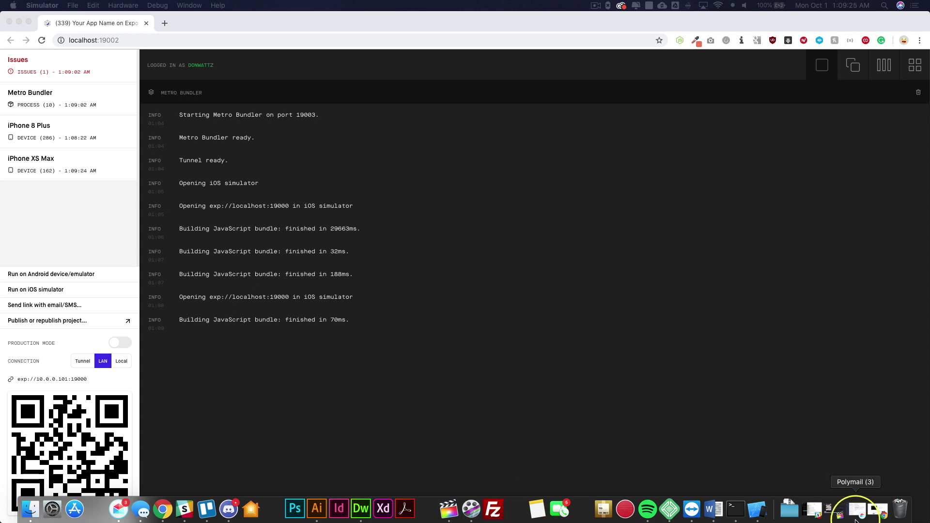
{"action": "left_click", "coordinate": [164, 508]}
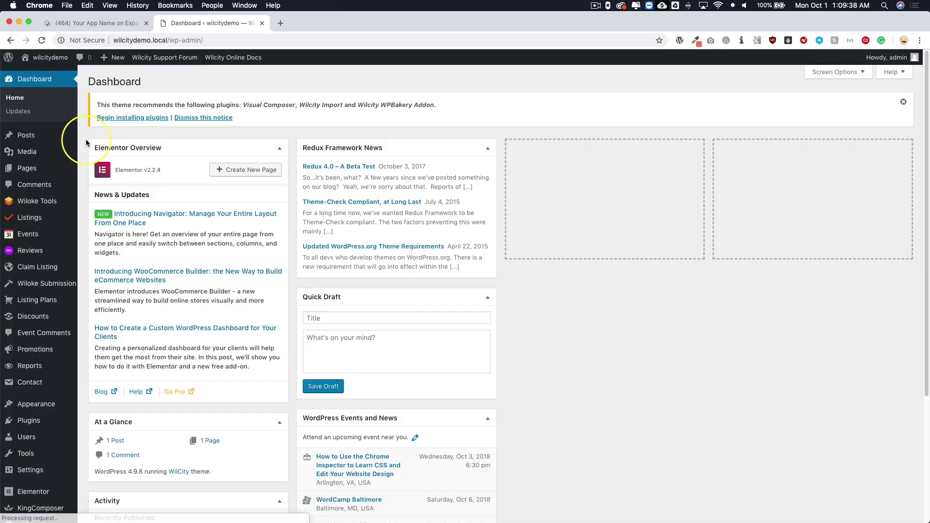
Step: Create a new WordPress page titled "App Homescreen", dismissing the KC version notice
{"action": "mouse_move", "coordinate": [27, 170]}
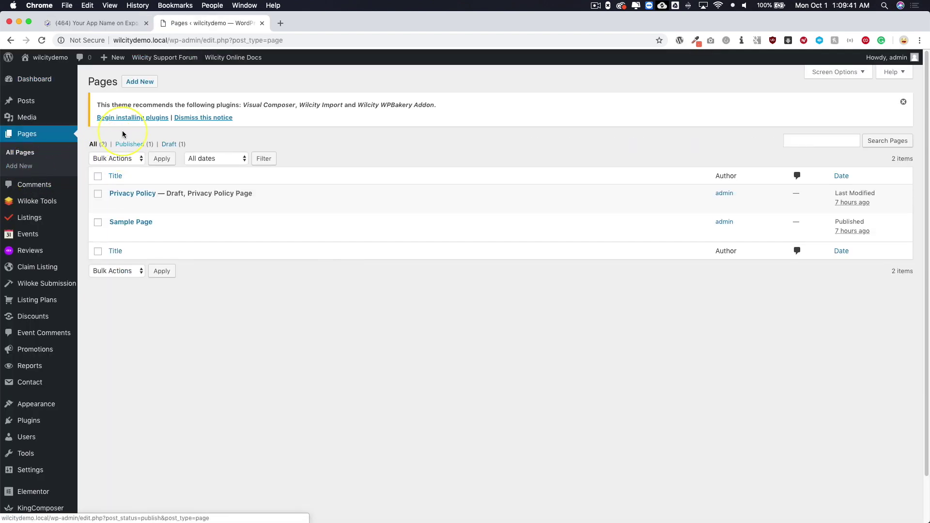
{"action": "left_click", "coordinate": [137, 88]}
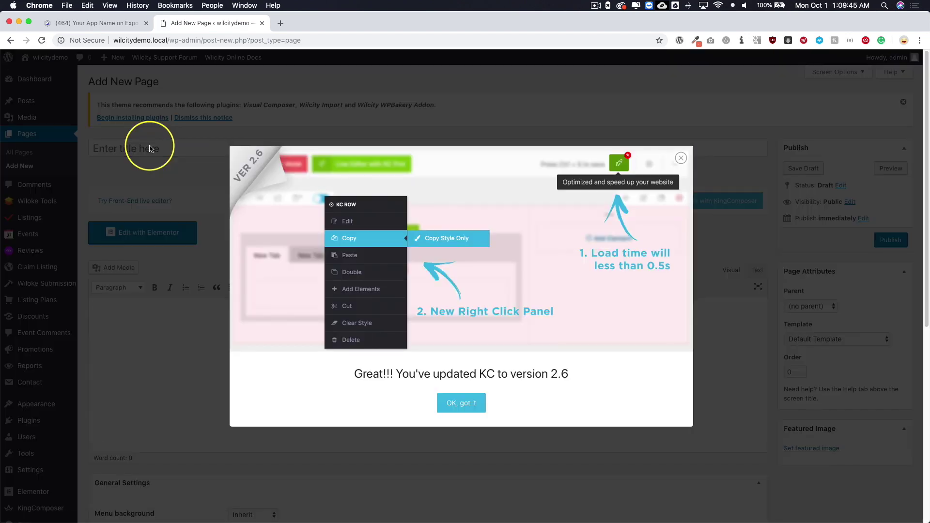
{"action": "left_click", "coordinate": [140, 194]}
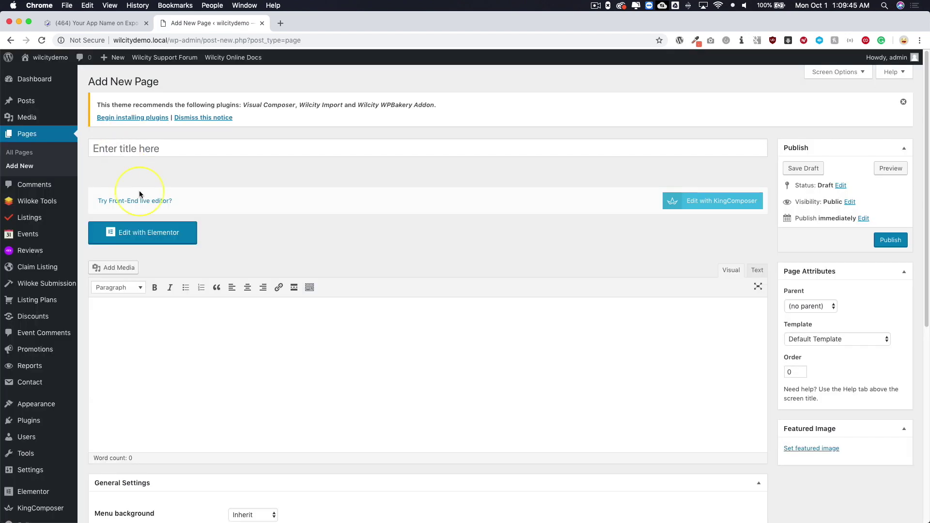
{"action": "left_click", "coordinate": [151, 149]}
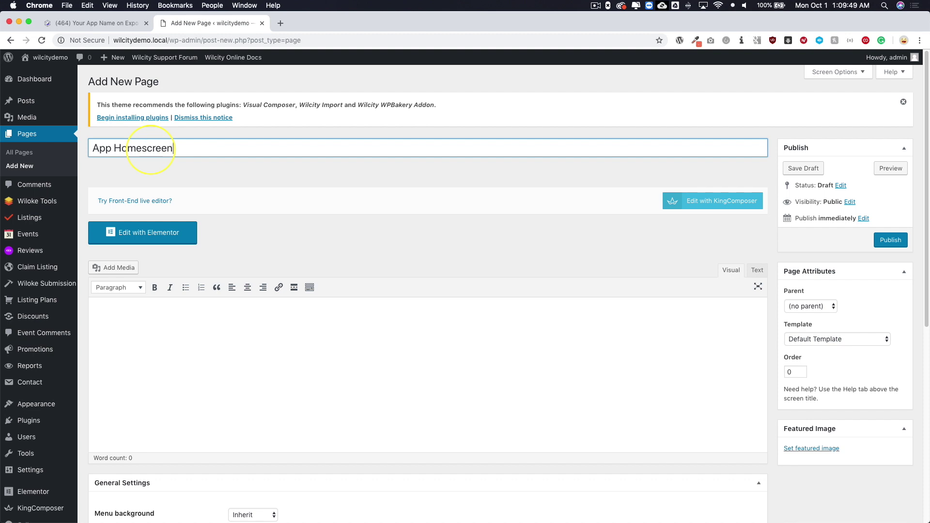
Step: Assign the Wilcity Mobile App Homepage template to the App Homescreen page and publish it
{"action": "left_click", "coordinate": [820, 338]}
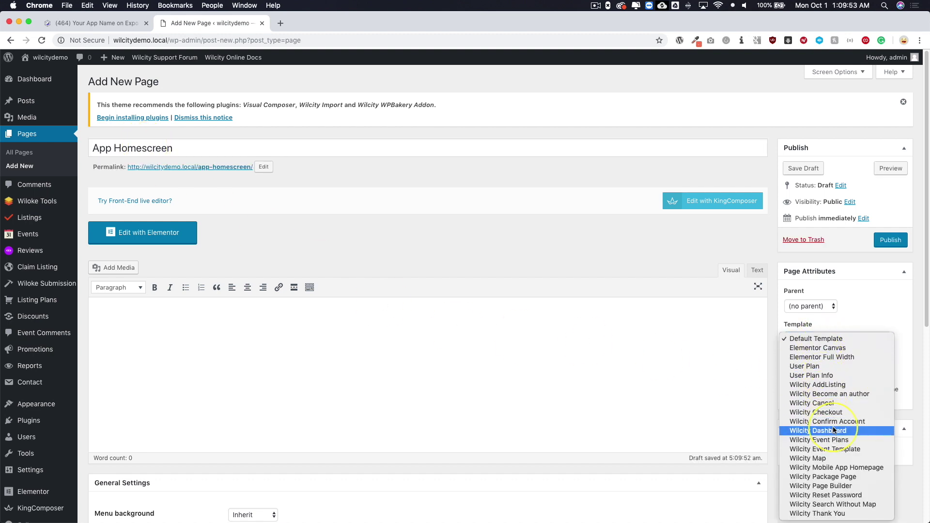
{"action": "left_click", "coordinate": [844, 468]}
{"action": "left_click", "coordinate": [890, 239]}
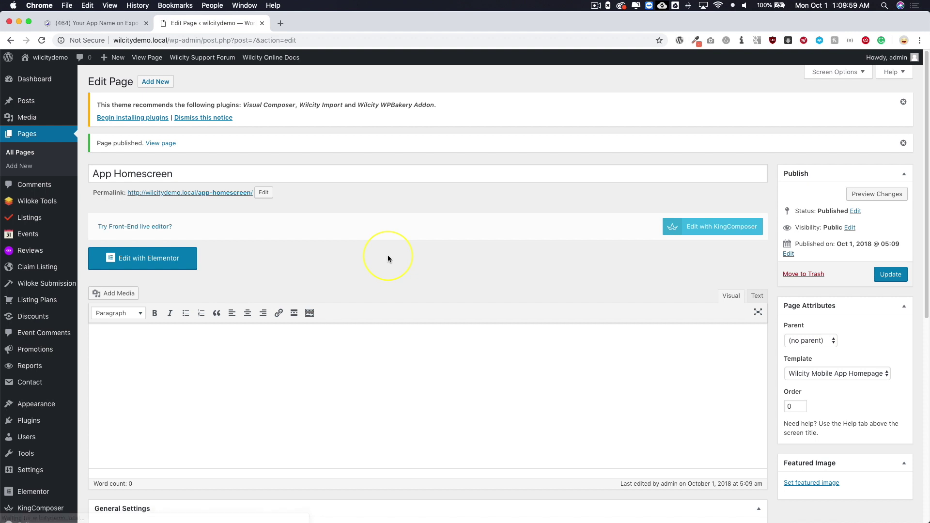
Step: Switch the page to KingComposer editing and add an App Hero element from the Wilcity Mobile App elements
{"action": "scroll", "coordinate": [387, 259], "scroll_direction": "down", "scroll_amount": 1}
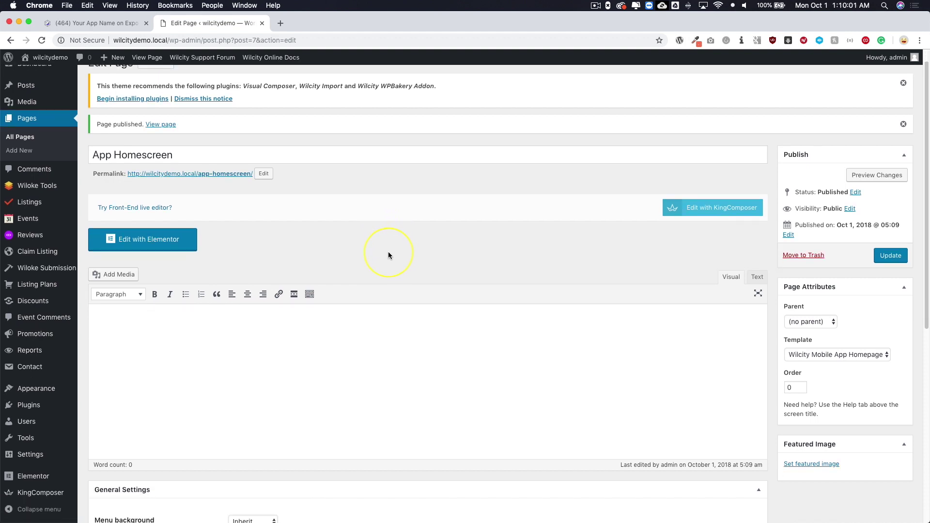
{"action": "left_click", "coordinate": [697, 207]}
{"action": "scroll", "coordinate": [428, 174], "scroll_direction": "down", "scroll_amount": 4}
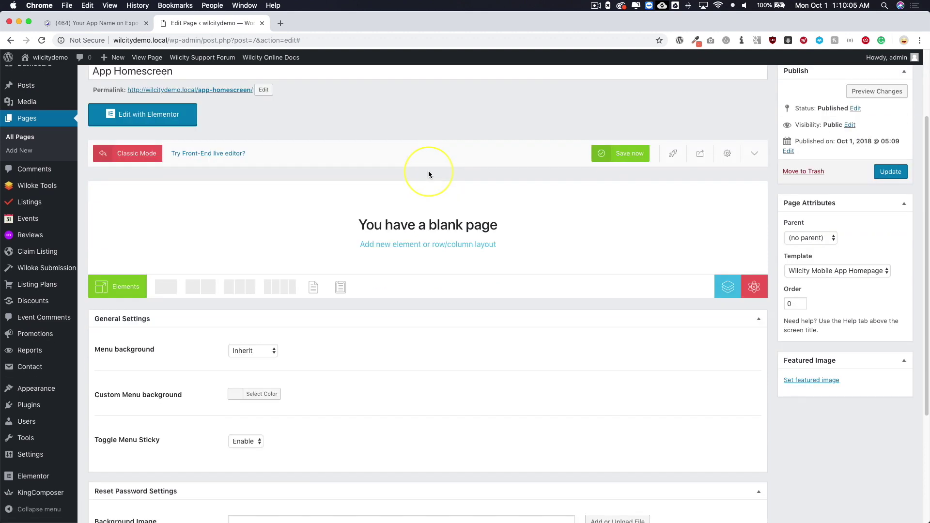
{"action": "left_click", "coordinate": [113, 288]}
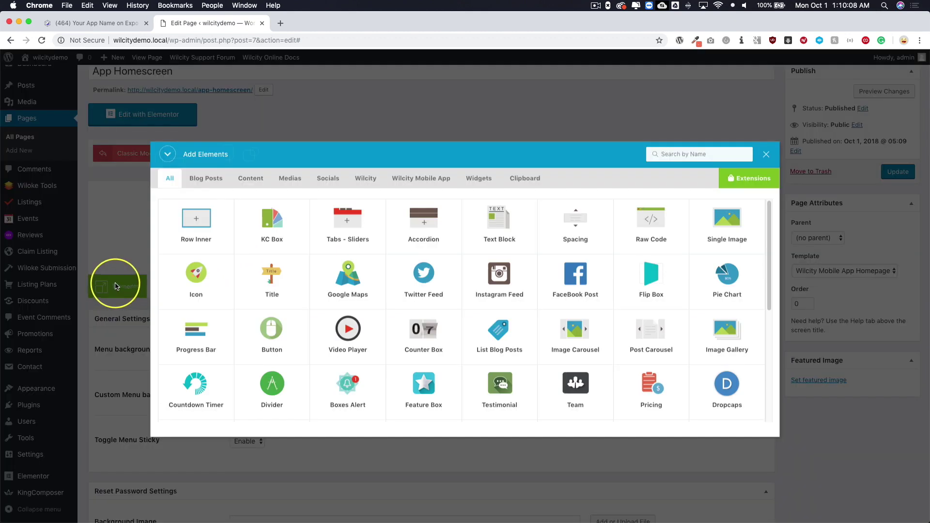
{"action": "left_click", "coordinate": [418, 180]}
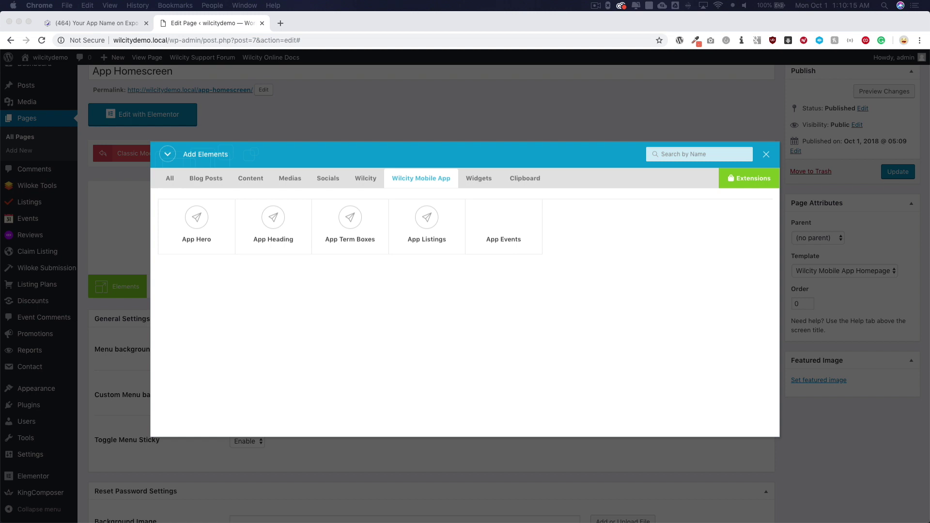
{"action": "left_click", "coordinate": [427, 158]}
{"action": "left_click", "coordinate": [199, 220]}
Step: Open the App Hero element's settings and set its title to "Explore This City"
{"action": "scroll", "coordinate": [208, 228], "scroll_direction": "down", "scroll_amount": 3}
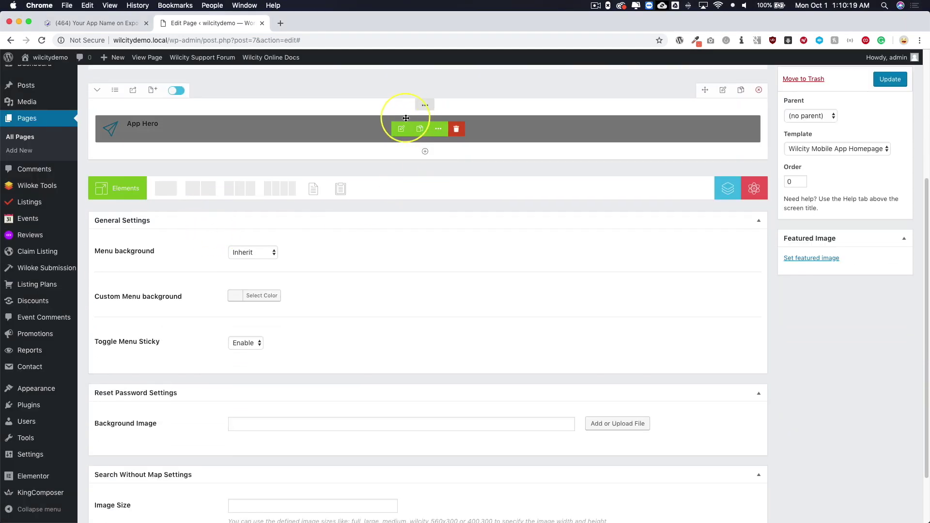
{"action": "left_click", "coordinate": [411, 103]}
{"action": "left_click", "coordinate": [416, 162]}
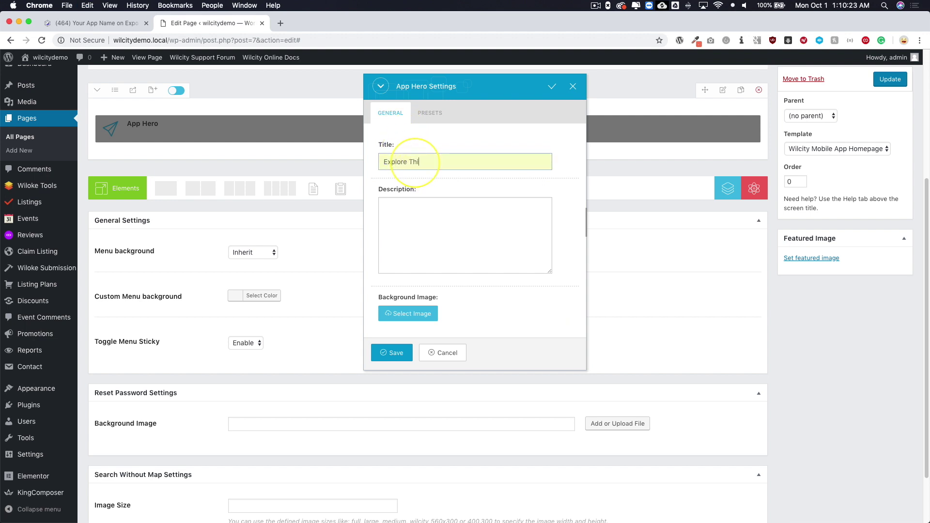
Step: Upload splash.png from the Finder window to the media library and select it as the App Hero background image
{"action": "left_click", "coordinate": [417, 314]}
{"action": "left_click", "coordinate": [183, 96]}
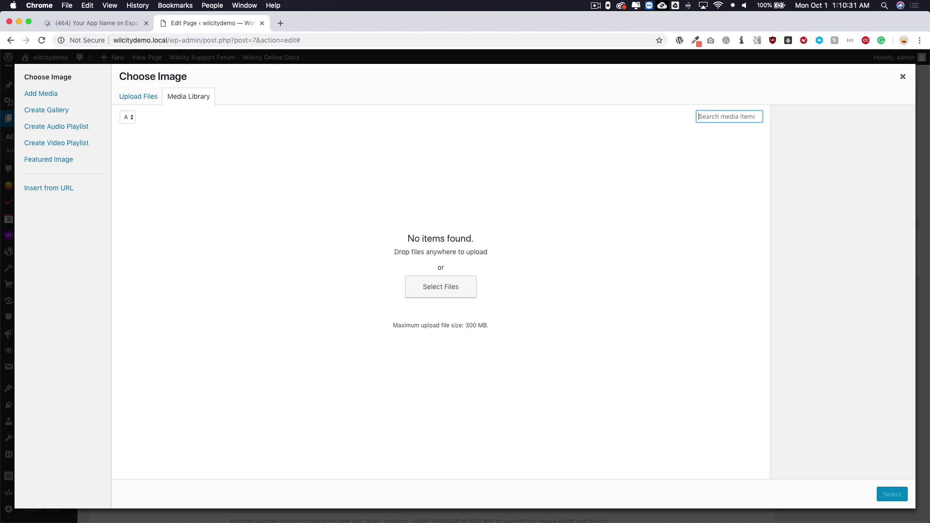
{"action": "key", "text": "super+Tab"}
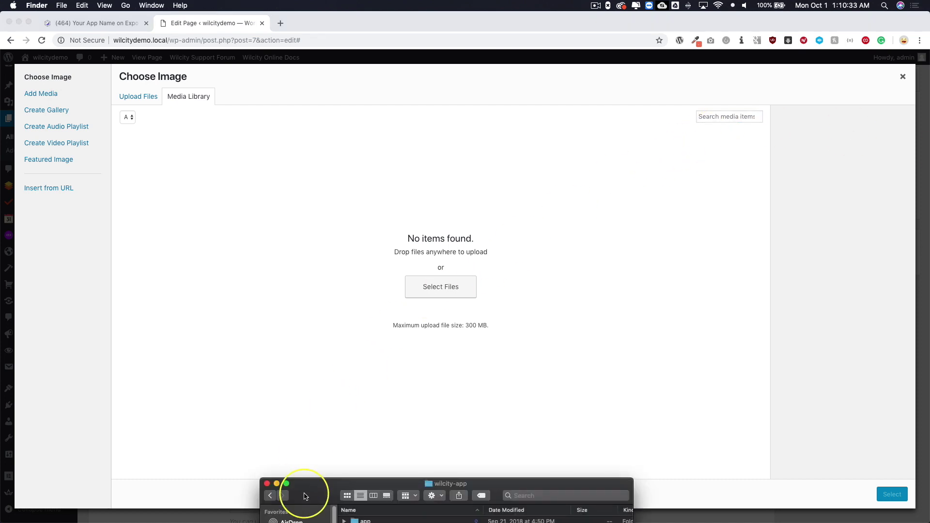
{"action": "left_click_drag", "start_coordinate": [302, 494], "coordinate": [302, 522]}
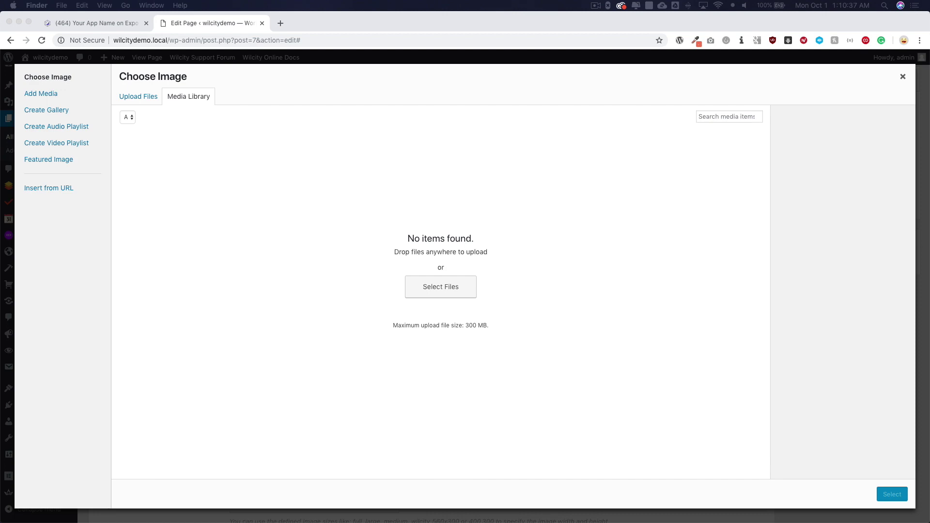
{"action": "left_click_drag", "start_coordinate": [692, 120], "coordinate": [352, 203]}
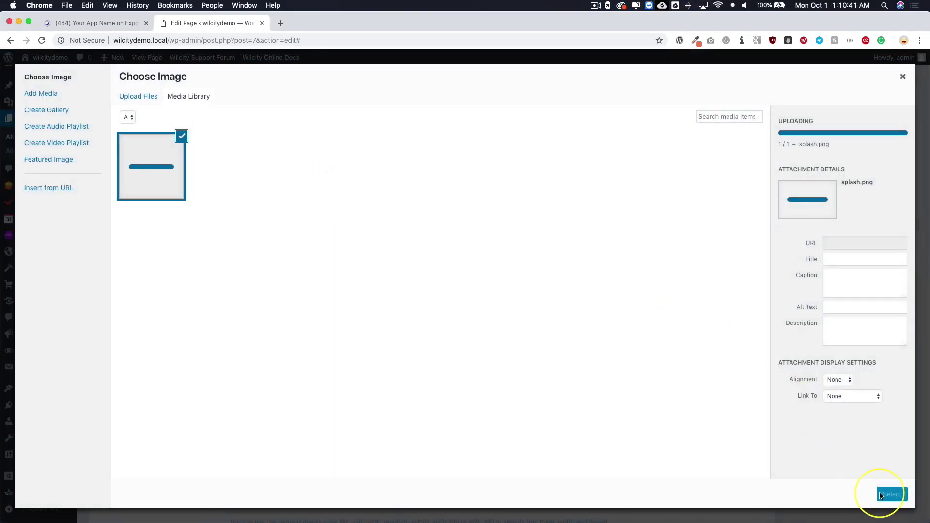
{"action": "left_click", "coordinate": [892, 494]}
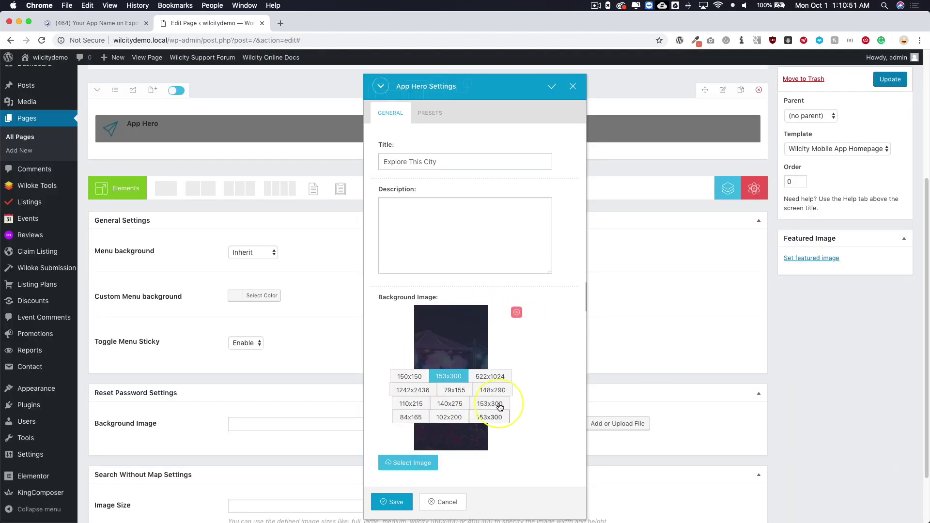
Step: Set the App Hero background image size to 1242x2436 and save the element's settings
{"action": "left_click", "coordinate": [412, 390]}
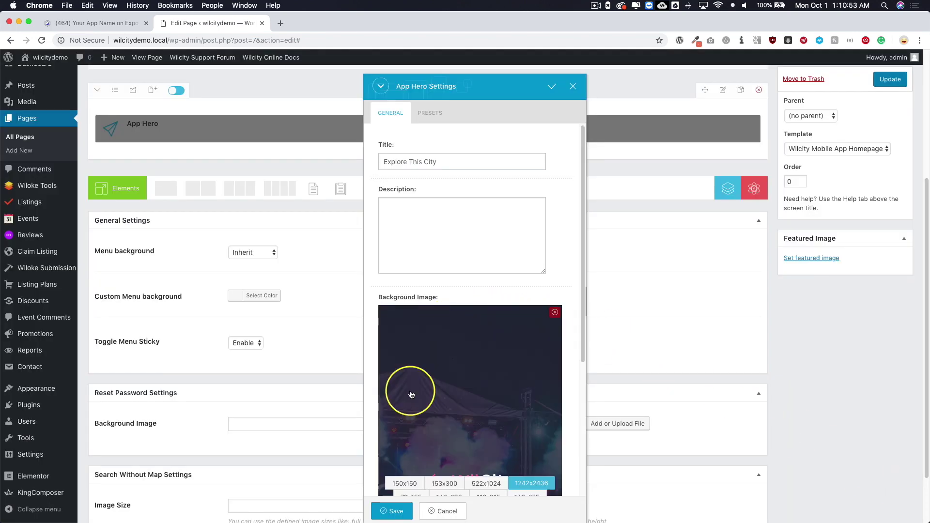
{"action": "scroll", "coordinate": [433, 437], "scroll_direction": "down", "scroll_amount": 4}
{"action": "left_click", "coordinate": [387, 511]}
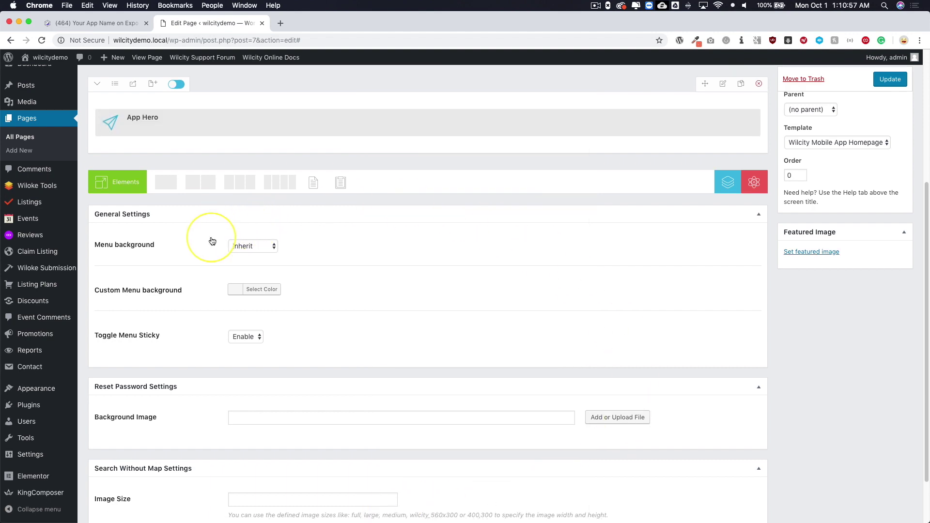
Step: Add an App Heading element below the App Hero with the heading "Latest Listings" and save it
{"action": "scroll", "coordinate": [207, 234], "scroll_direction": "up", "scroll_amount": 1}
{"action": "left_click", "coordinate": [424, 173]}
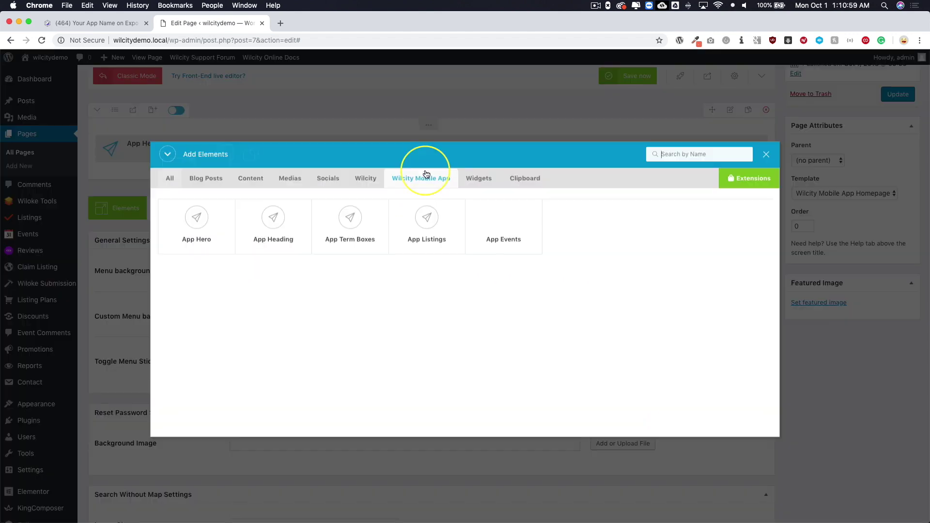
{"action": "left_click", "coordinate": [269, 227]}
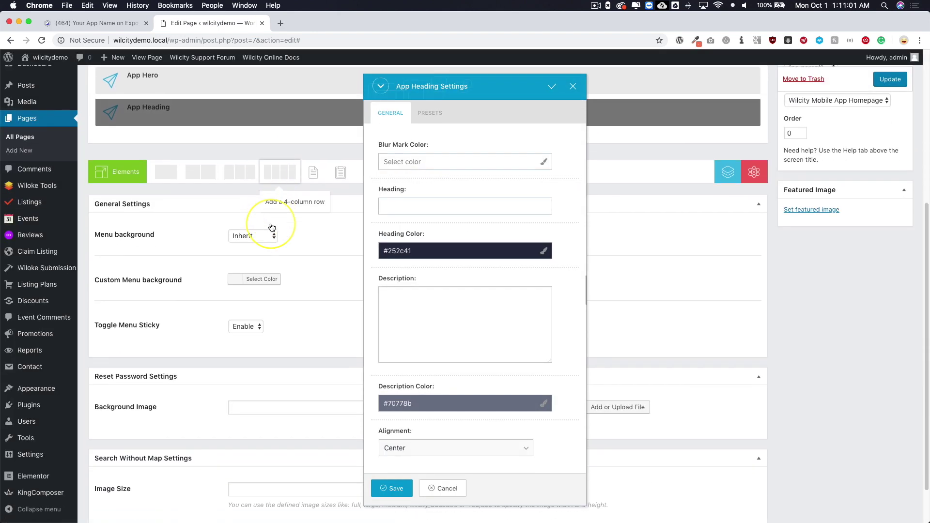
{"action": "left_click", "coordinate": [416, 207]}
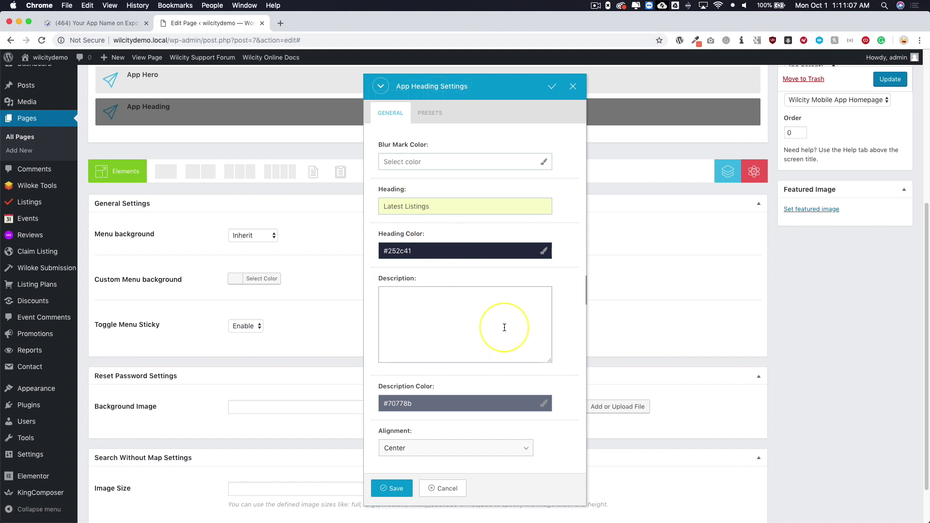
{"action": "scroll", "coordinate": [508, 321], "scroll_direction": "down", "scroll_amount": 1}
{"action": "left_click", "coordinate": [415, 322]}
{"action": "left_click", "coordinate": [395, 488]}
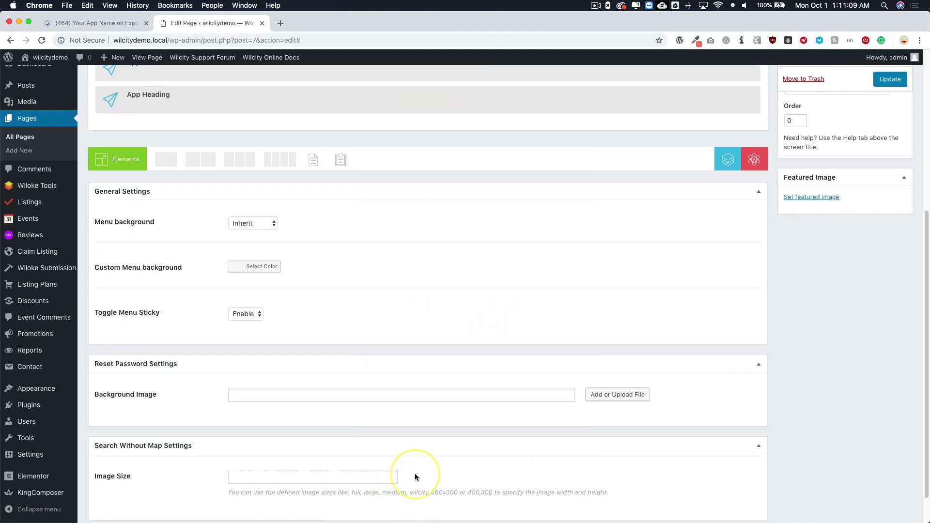
Step: Add an App Listings element below the heading, keeping the directory type as listing and the category and location filters empty
{"action": "scroll", "coordinate": [318, 184], "scroll_direction": "up", "scroll_amount": 3}
{"action": "left_click", "coordinate": [425, 186]}
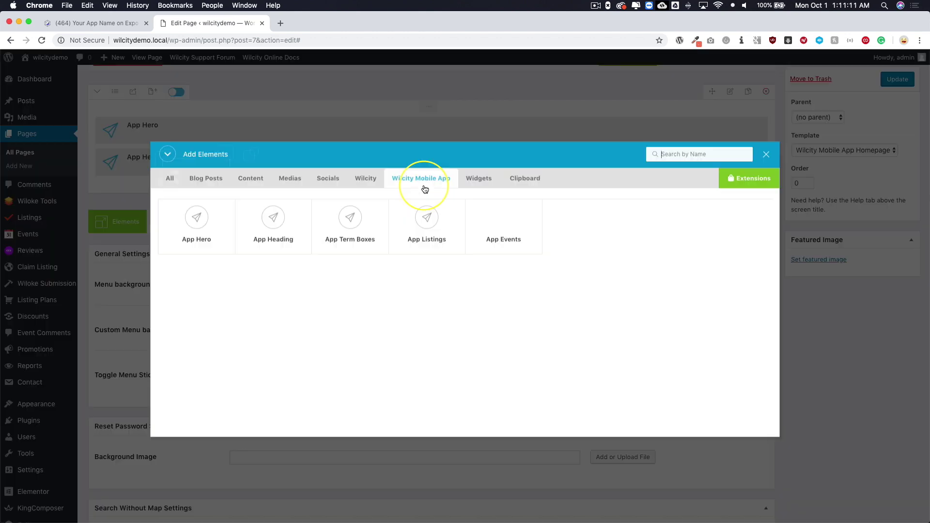
{"action": "left_click", "coordinate": [439, 232]}
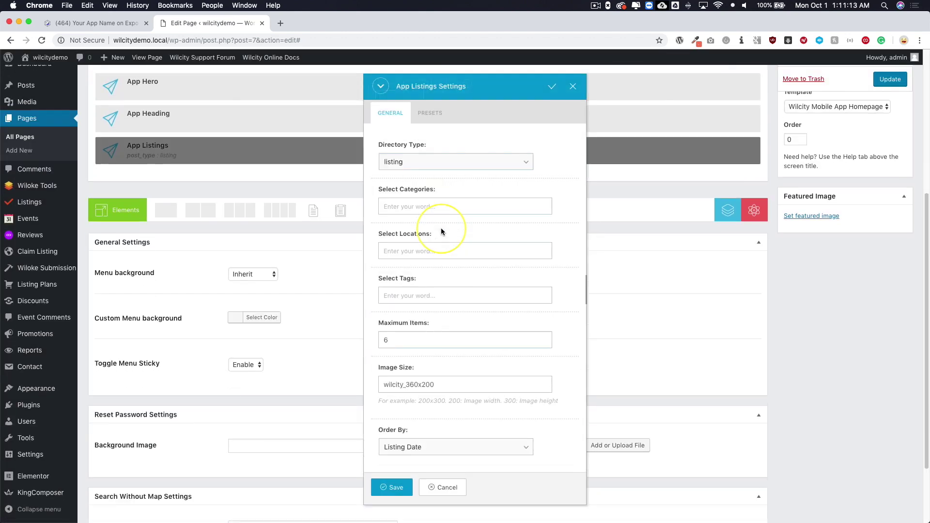
{"action": "scroll", "coordinate": [438, 203], "scroll_direction": "down", "scroll_amount": 1}
{"action": "left_click", "coordinate": [420, 161]}
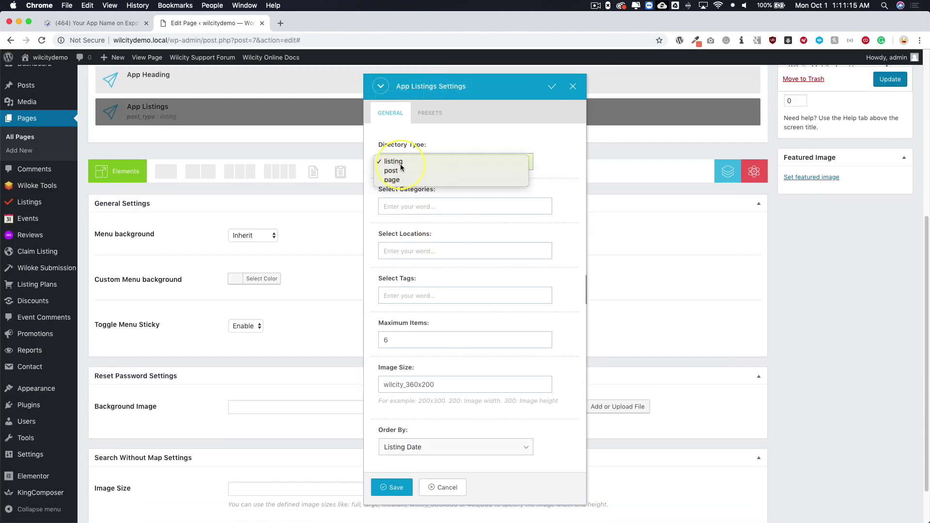
{"action": "left_click", "coordinate": [403, 161]}
{"action": "left_click", "coordinate": [385, 206]}
{"action": "left_click", "coordinate": [398, 249]}
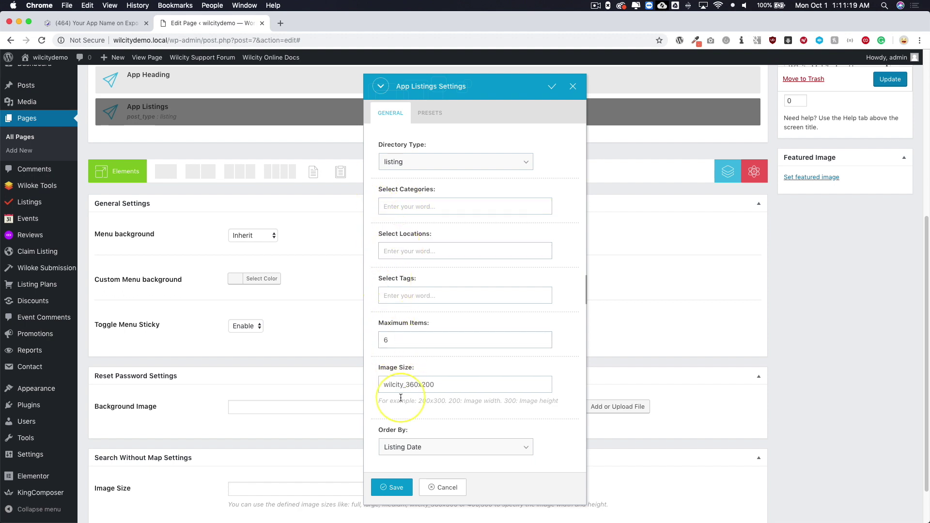
Step: Set the App Listings image size to wilcity_500x300, keep the order by Listing Date, and save the element
{"action": "left_click", "coordinate": [417, 385]}
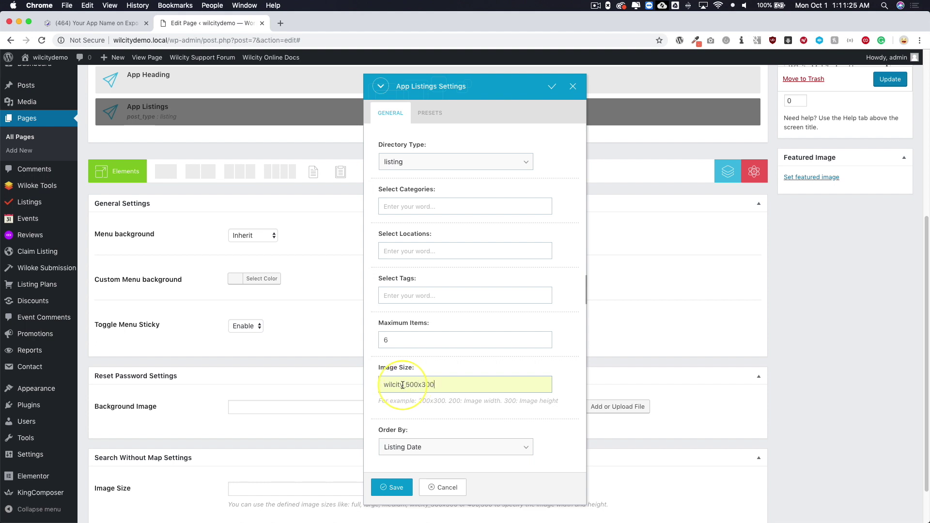
{"action": "left_click", "coordinate": [403, 447]}
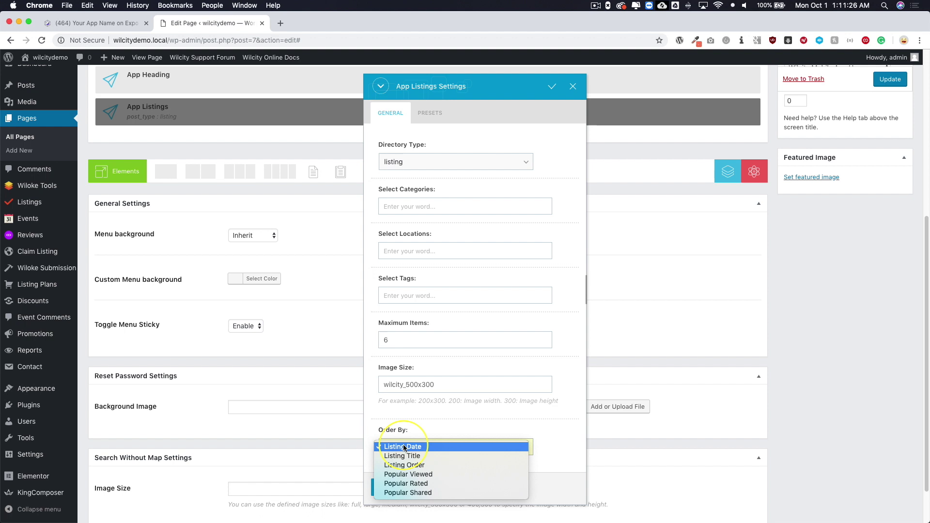
{"action": "left_click", "coordinate": [377, 446]}
{"action": "left_click", "coordinate": [392, 488]}
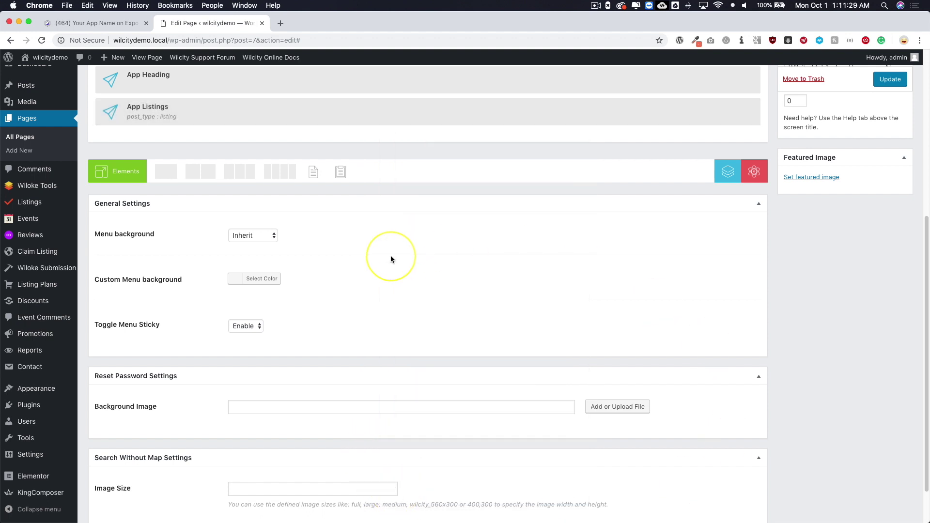
Step: Add an App Heading element below the App Listings with the heading "Upcoming Events" and save it
{"action": "scroll", "coordinate": [392, 242], "scroll_direction": "up", "scroll_amount": 1}
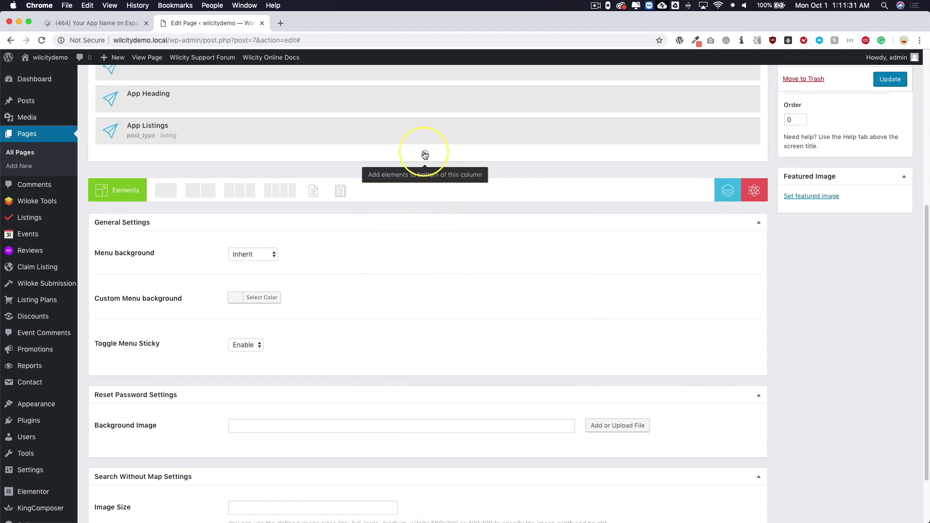
{"action": "left_click", "coordinate": [425, 155]}
{"action": "left_click", "coordinate": [285, 229]}
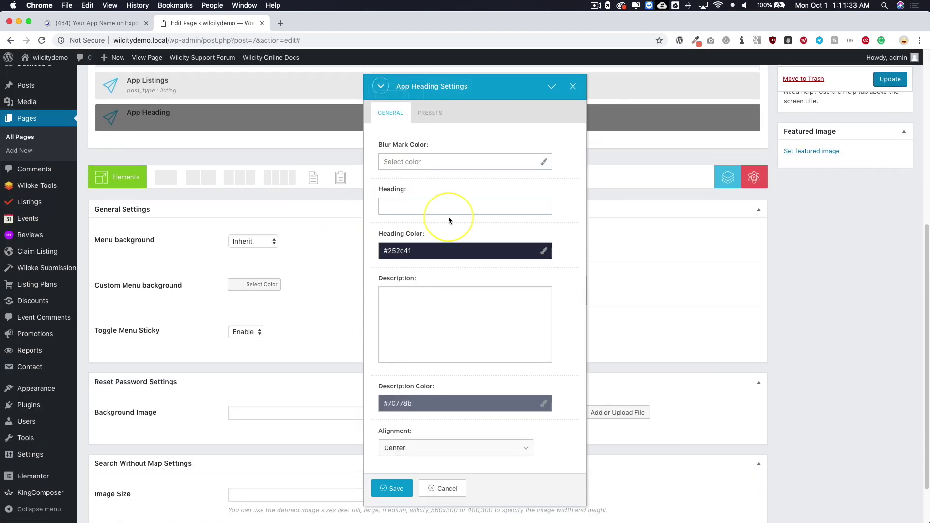
{"action": "left_click", "coordinate": [417, 205]}
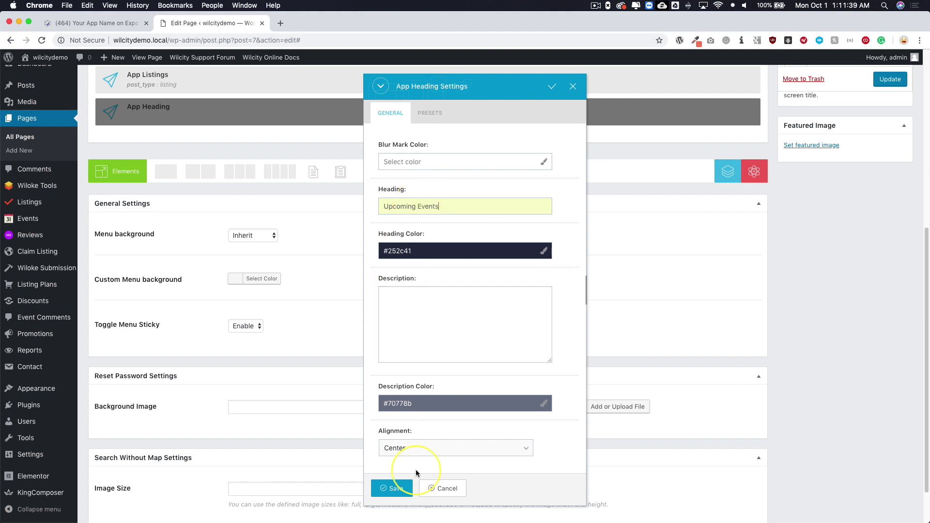
{"action": "left_click", "coordinate": [394, 489]}
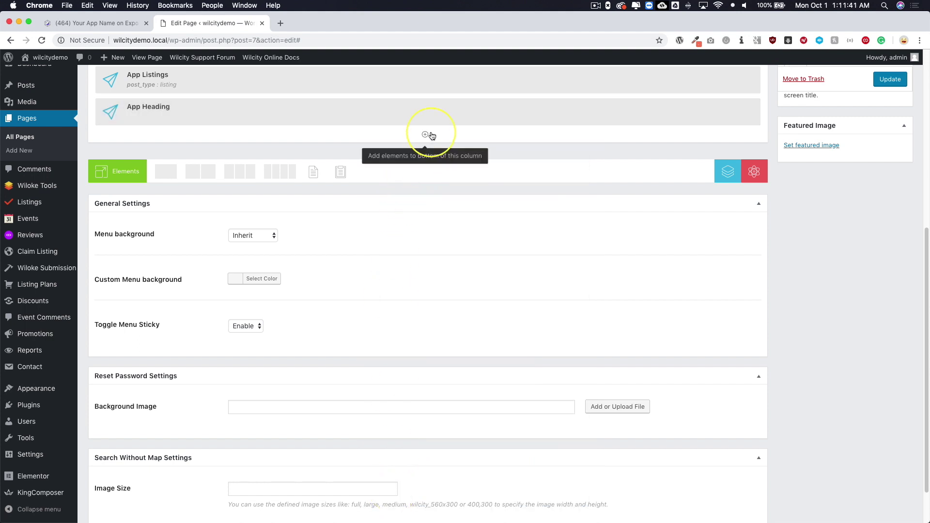
Step: Add an App Events element below the "Upcoming Events" heading with image size wilcity_500x300, save it, and update the page
{"action": "left_click", "coordinate": [425, 136]}
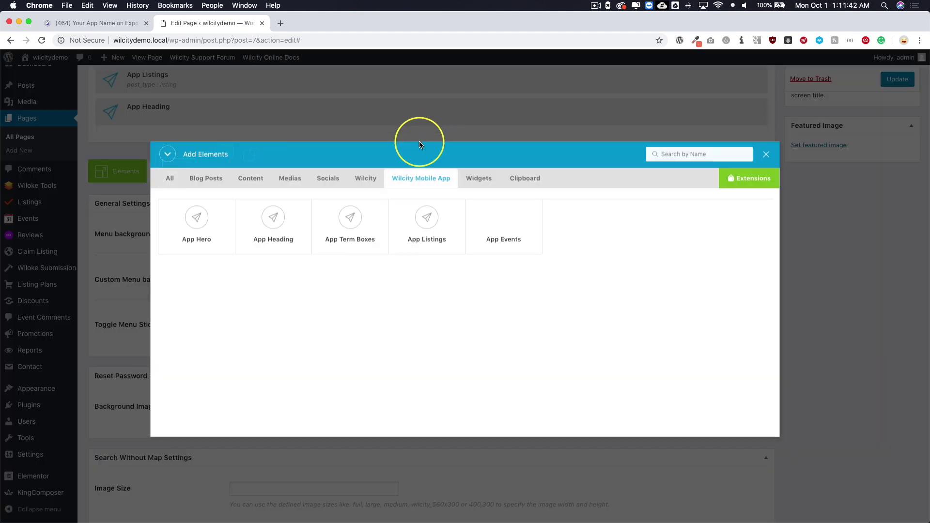
{"action": "left_click", "coordinate": [504, 228]}
{"action": "scroll", "coordinate": [394, 358], "scroll_direction": "down", "scroll_amount": 2}
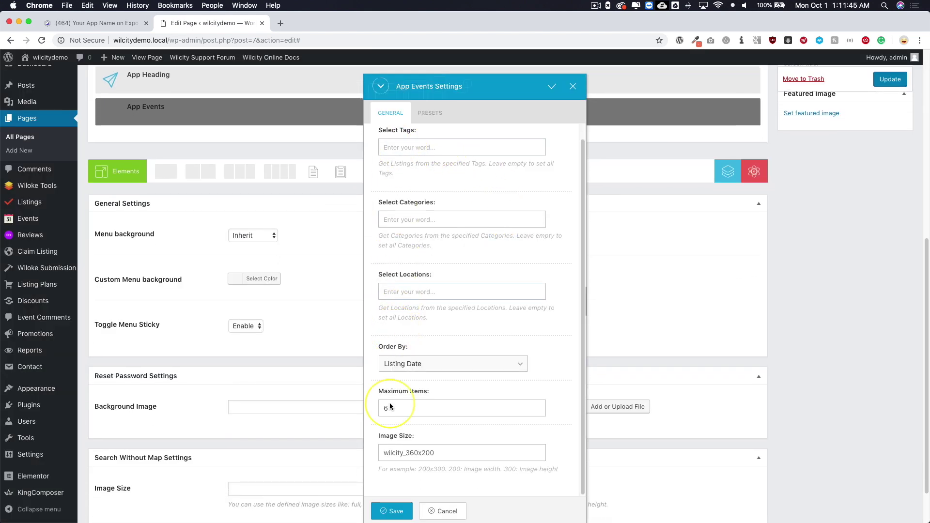
{"action": "left_click", "coordinate": [411, 453]}
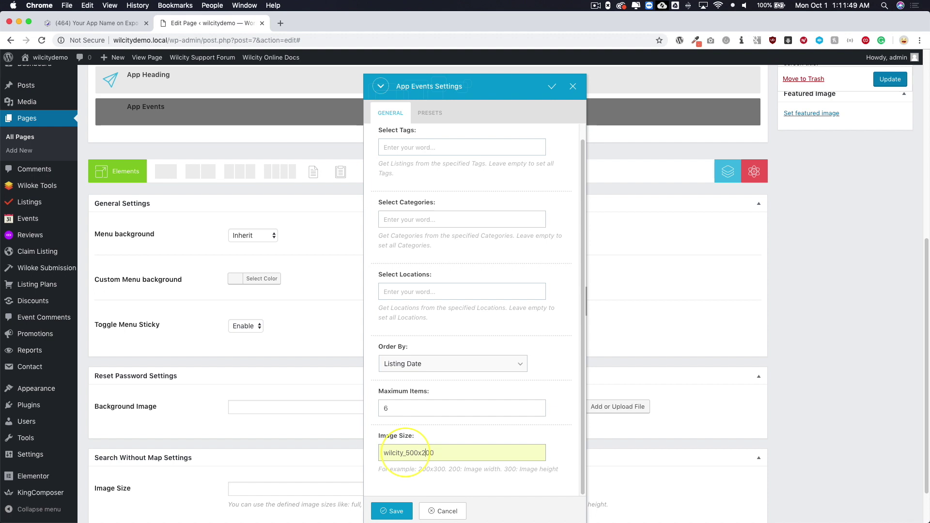
{"action": "left_click", "coordinate": [392, 511]}
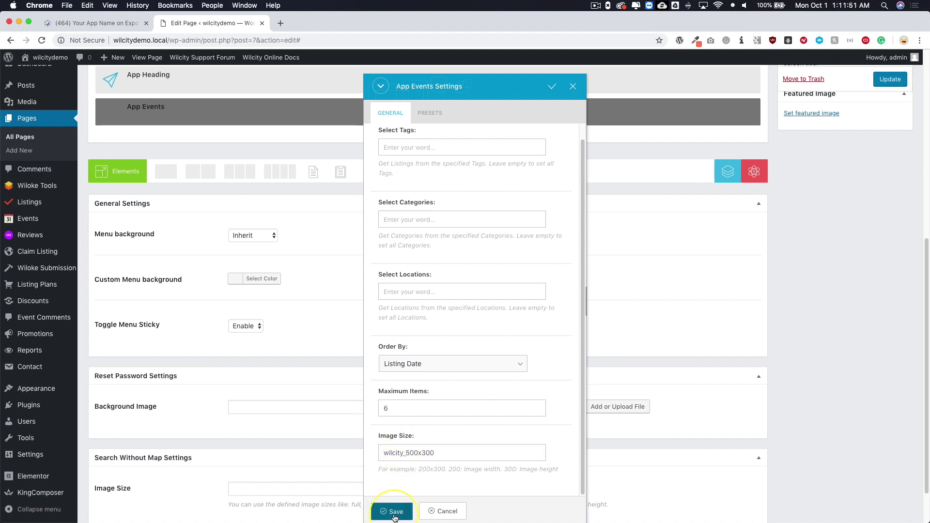
{"action": "scroll", "coordinate": [455, 300], "scroll_direction": "up", "scroll_amount": 5}
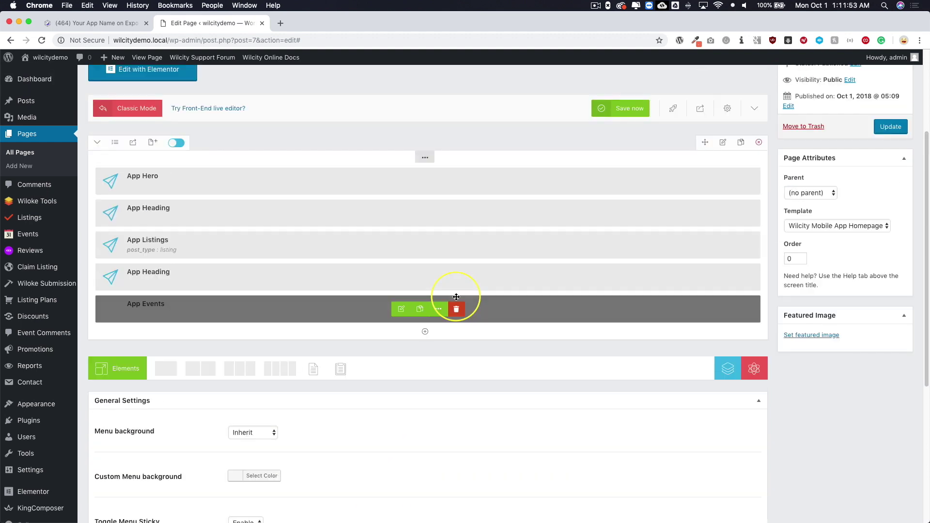
{"action": "left_click", "coordinate": [884, 131]}
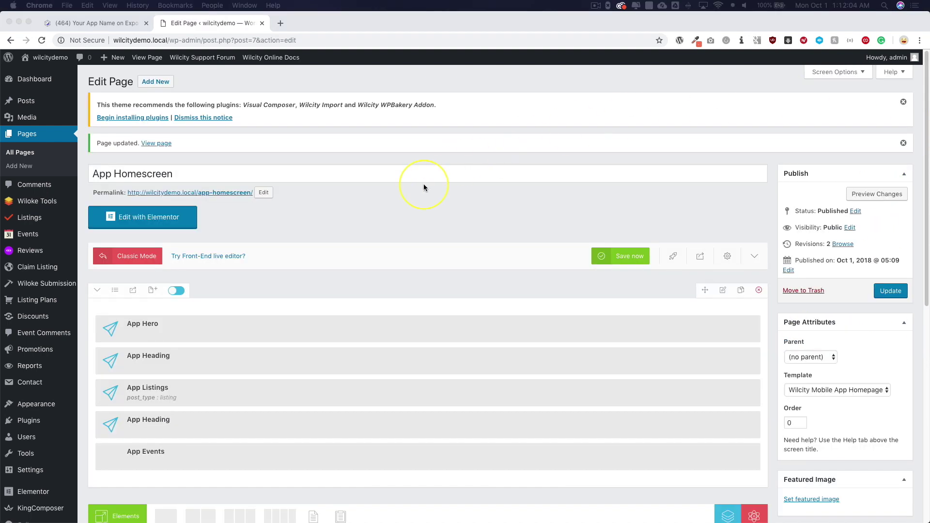
Step: Switch to the iOS Simulator and look through the app's home screen, including the Recent Members and Upcoming Events sections
{"action": "left_click", "coordinate": [424, 187]}
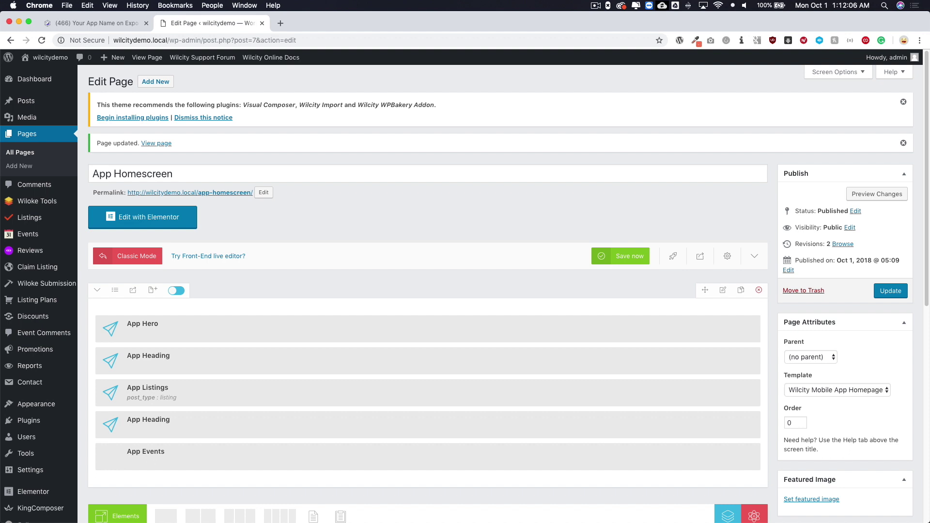
{"action": "left_click", "coordinate": [928, 484]}
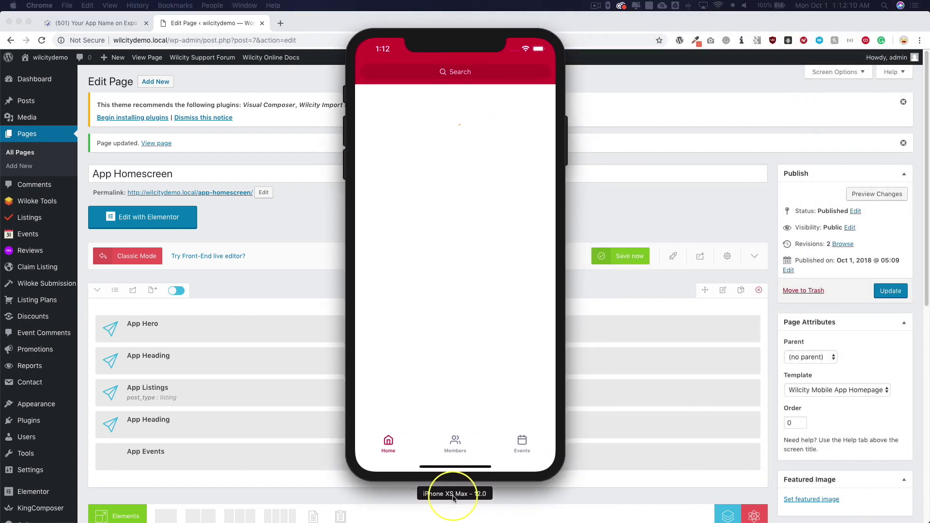
{"action": "scroll", "coordinate": [263, 430], "scroll_direction": "down", "scroll_amount": 1}
{"action": "scroll", "coordinate": [263, 434], "scroll_direction": "down", "scroll_amount": 2}
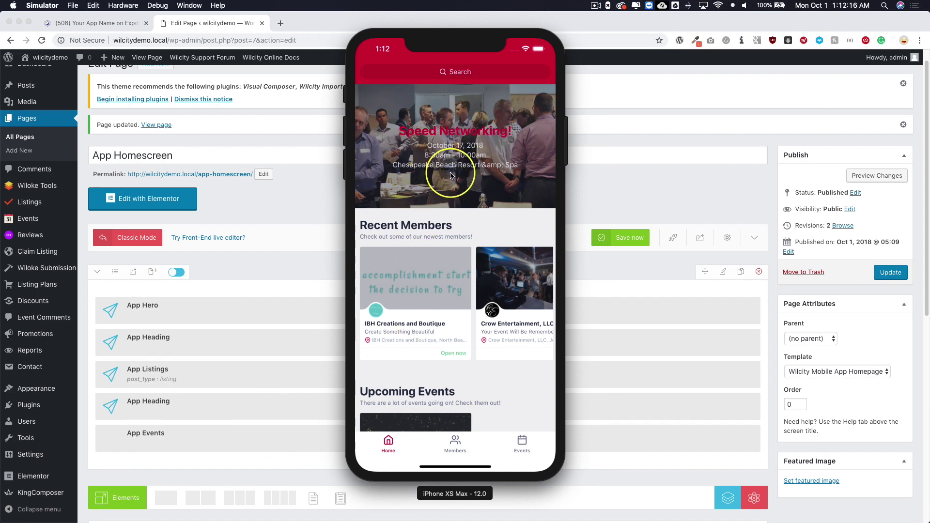
{"action": "left_click_drag", "start_coordinate": [459, 190], "coordinate": [456, 125]}
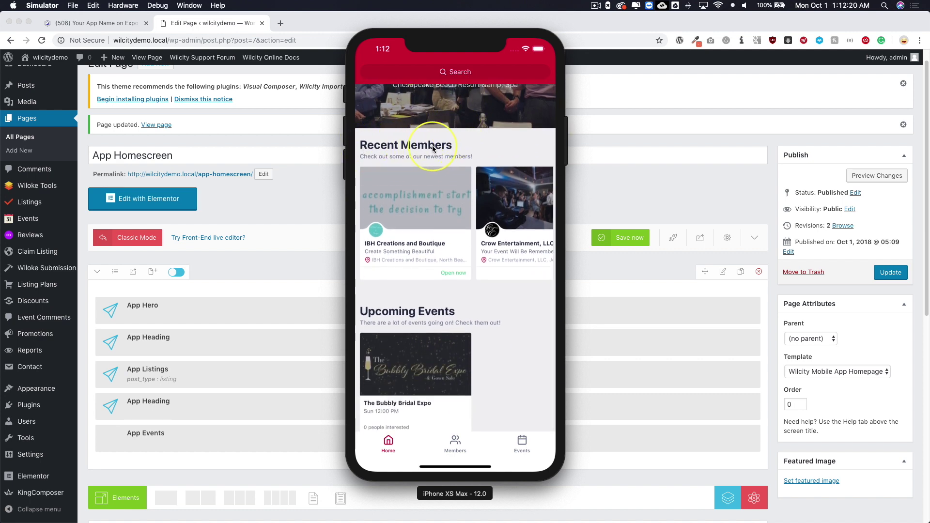
{"action": "left_click_drag", "start_coordinate": [476, 279], "coordinate": [342, 201]}
{"action": "left_click_drag", "start_coordinate": [533, 211], "coordinate": [386, 291]}
{"action": "left_click_drag", "start_coordinate": [396, 325], "coordinate": [475, 366]}
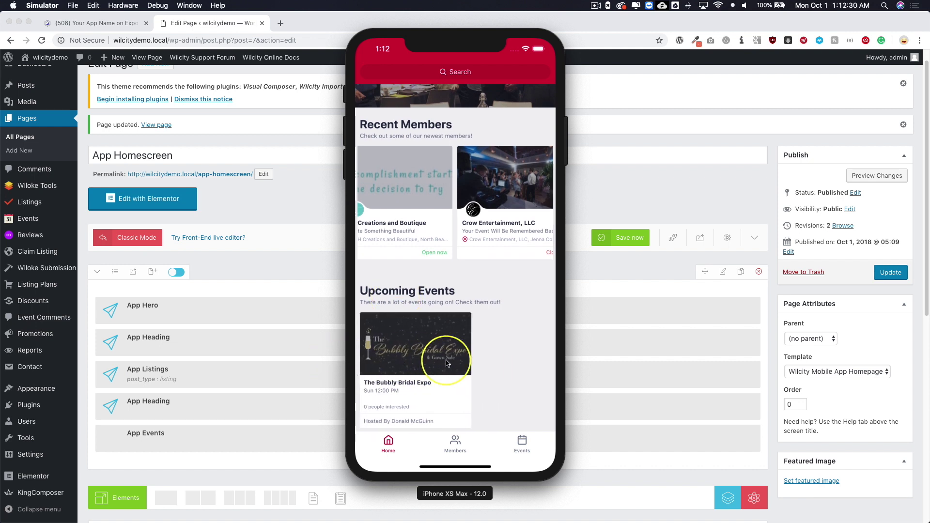
{"action": "left_click_drag", "start_coordinate": [509, 356], "coordinate": [426, 394]}
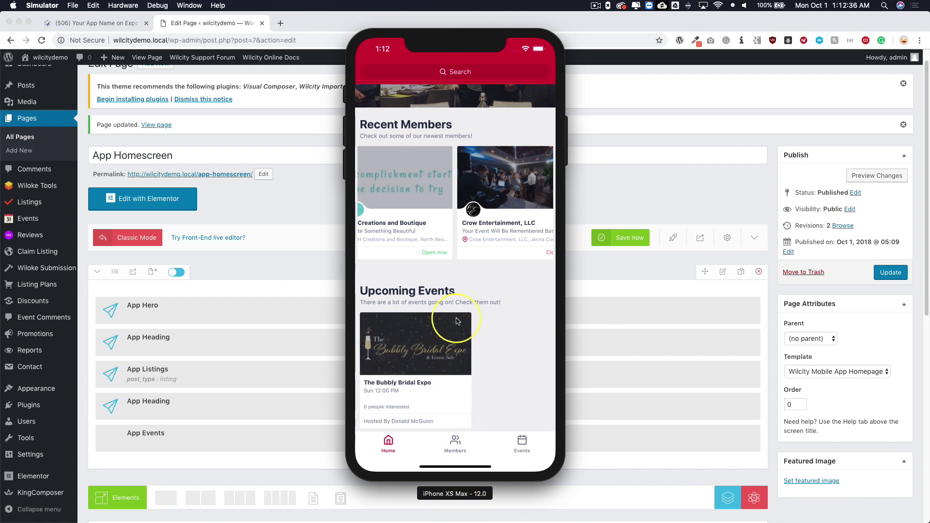
Step: Return to the start of the app's home screen and view the Members and Events screens
{"action": "left_click_drag", "start_coordinate": [452, 286], "coordinate": [454, 431]}
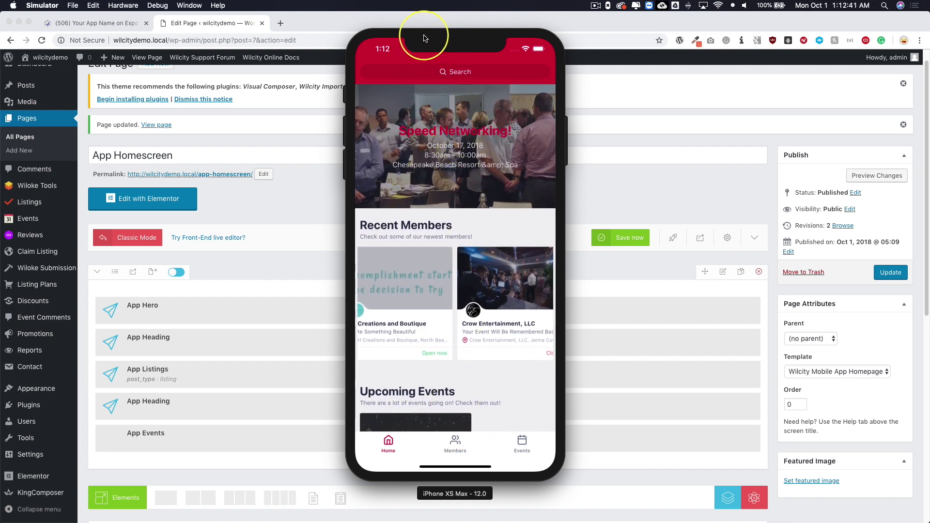
{"action": "left_click", "coordinate": [455, 445]}
{"action": "left_click", "coordinate": [521, 443]}
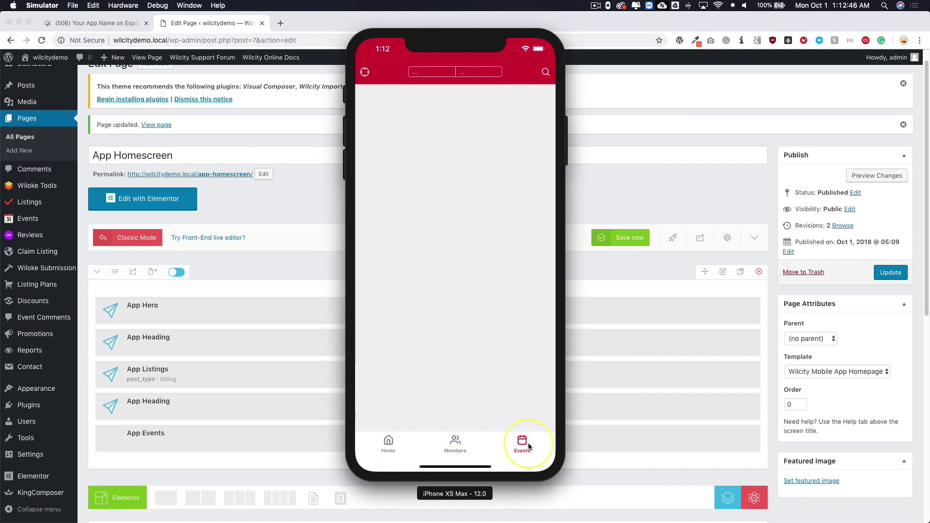
Step: Switch back to Chrome and open the Mobile Menu settings of Wiloke Tools at the Bottom Tab Navigator's fields
{"action": "left_click", "coordinate": [339, 363]}
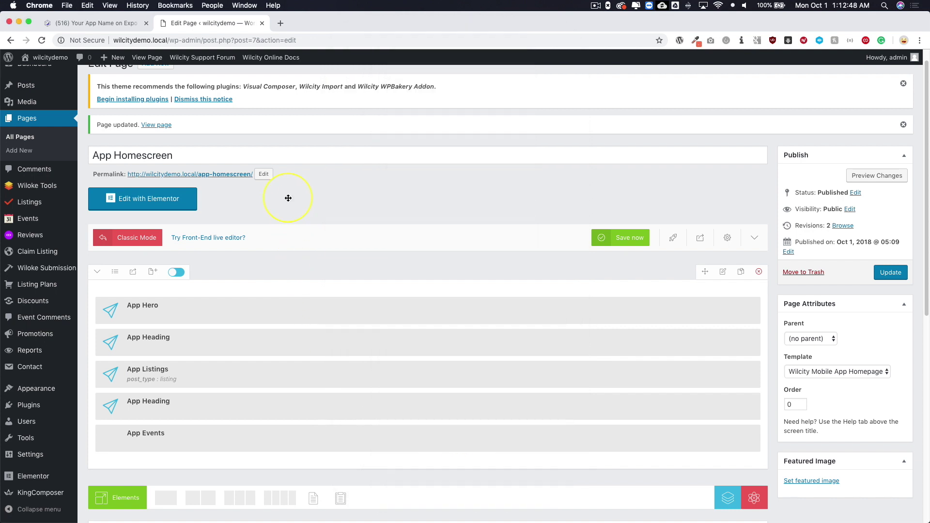
{"action": "mouse_move", "coordinate": [32, 189]}
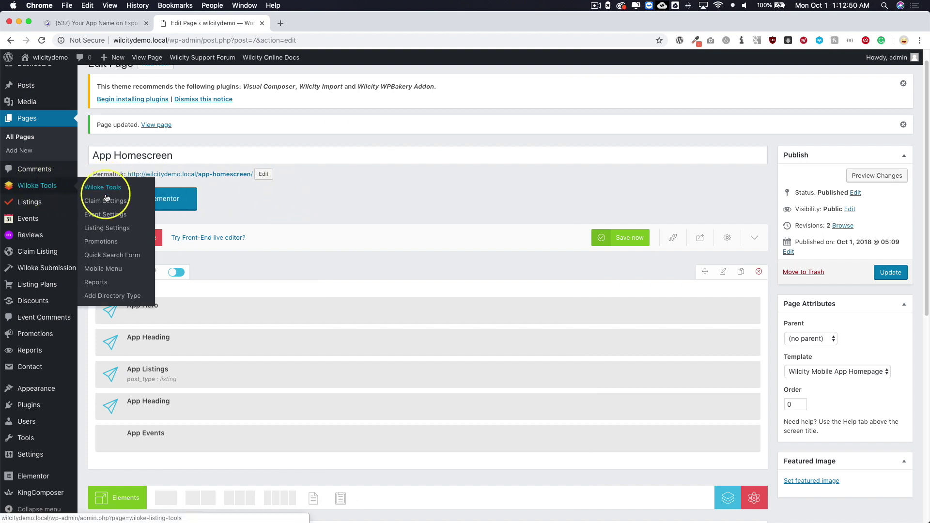
{"action": "left_click", "coordinate": [112, 269]}
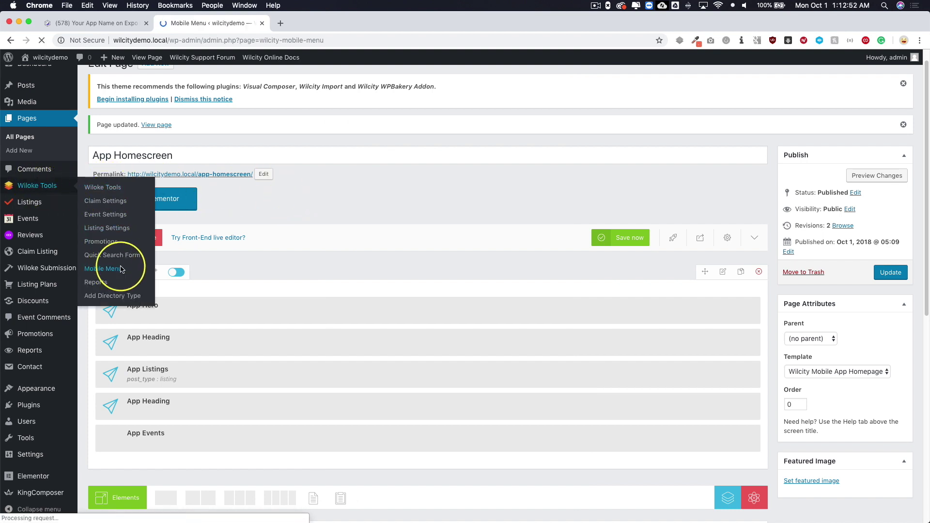
{"action": "scroll", "coordinate": [409, 236], "scroll_direction": "down", "scroll_amount": 1}
{"action": "scroll", "coordinate": [409, 236], "scroll_direction": "down", "scroll_amount": 2}
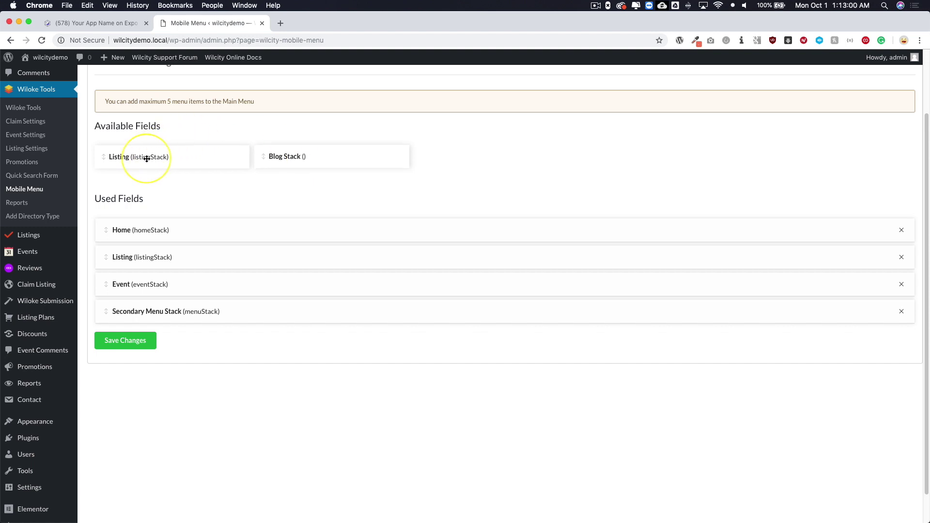
Step: Set the Home item's icon to la la-home in the Bottom Tab Navigator, keeping its label Home and its menu toggle enabled
{"action": "left_click", "coordinate": [138, 231]}
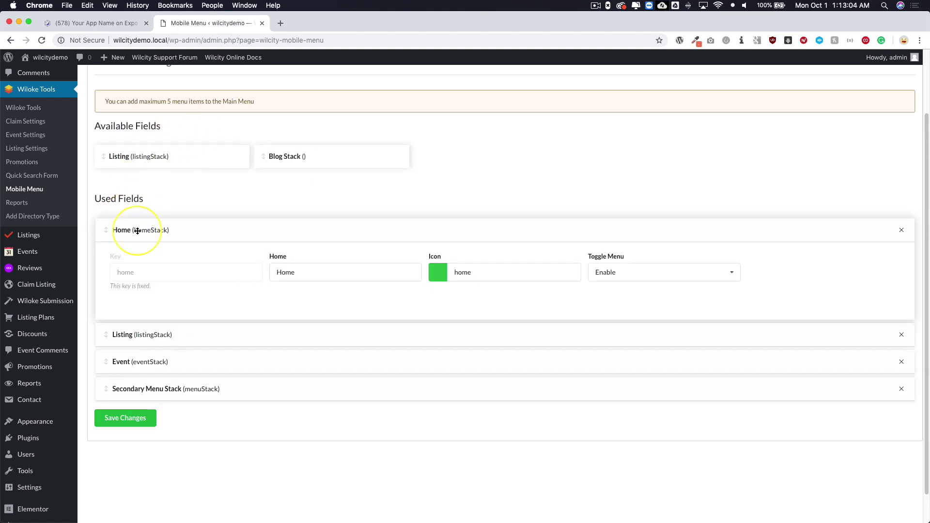
{"action": "left_click_drag", "start_coordinate": [305, 271], "coordinate": [271, 271]}
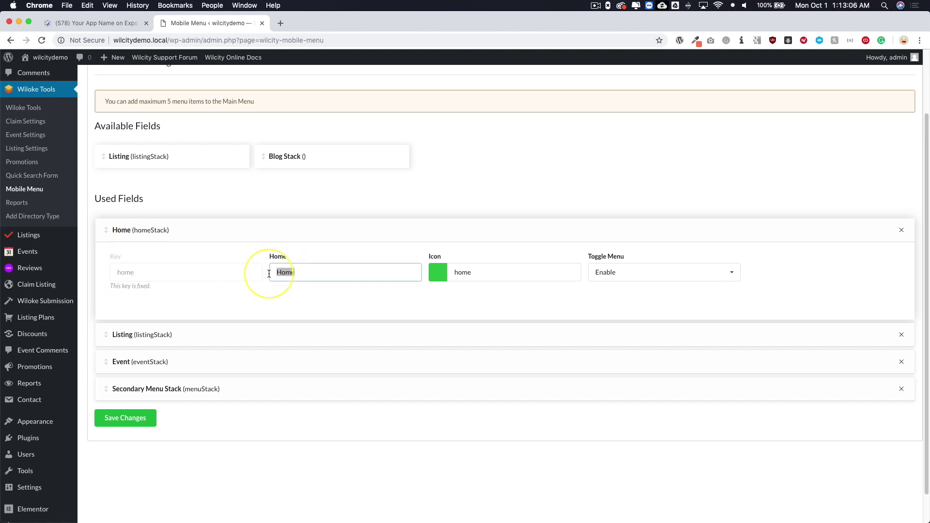
{"action": "left_click", "coordinate": [440, 275]}
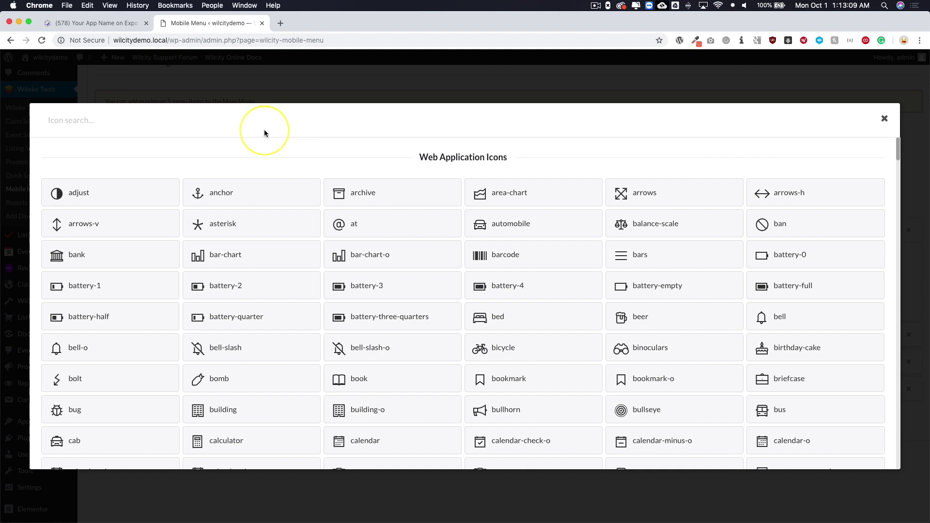
{"action": "left_click", "coordinate": [256, 126]}
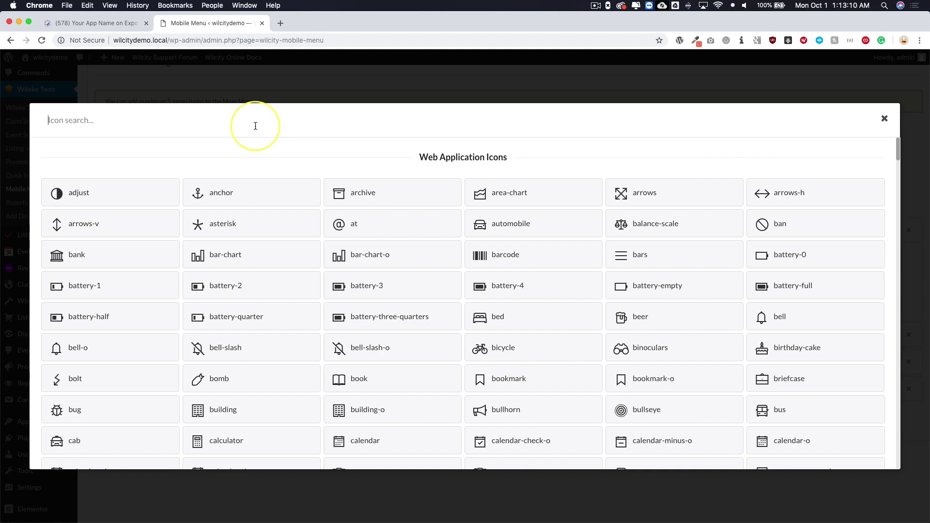
{"action": "type", "text": "home"}
{"action": "left_click", "coordinate": [137, 191]}
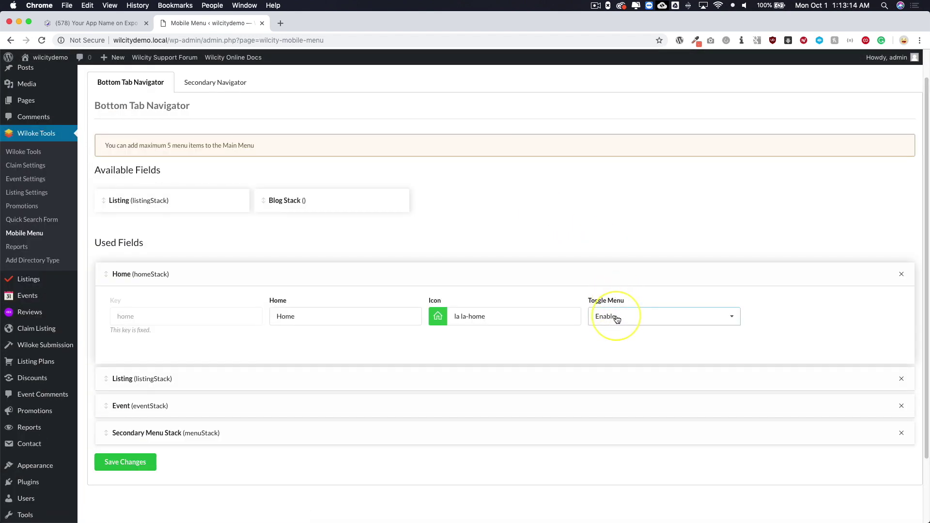
{"action": "left_click", "coordinate": [616, 319]}
{"action": "left_click", "coordinate": [525, 344]}
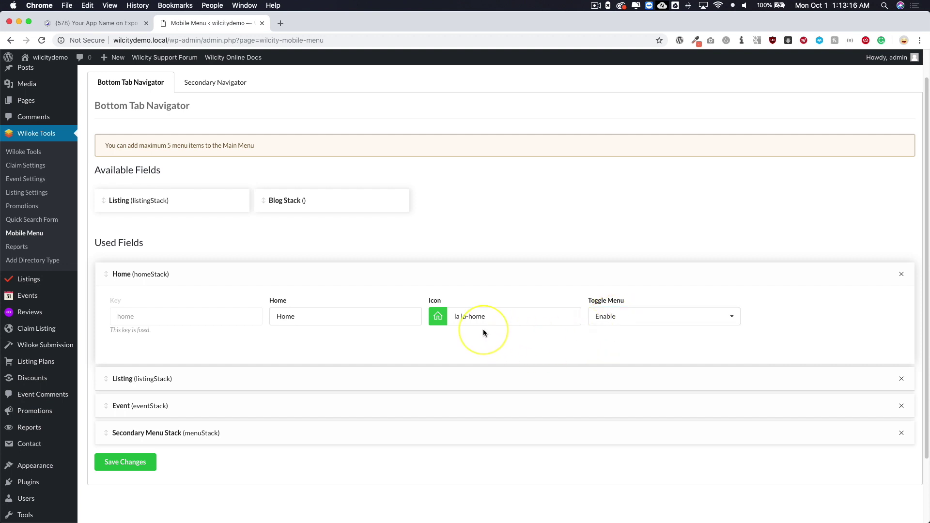
Step: Expand the Listing, Event and Secondary Menu Stack items and examine their settings, including the Event item's directory key options
{"action": "scroll", "coordinate": [483, 333], "scroll_direction": "down", "scroll_amount": 2}
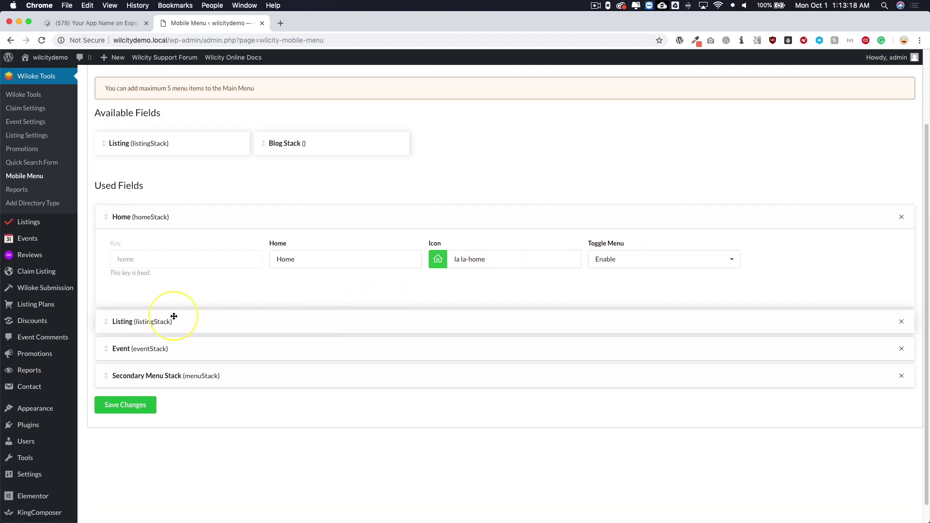
{"action": "left_click", "coordinate": [174, 316]}
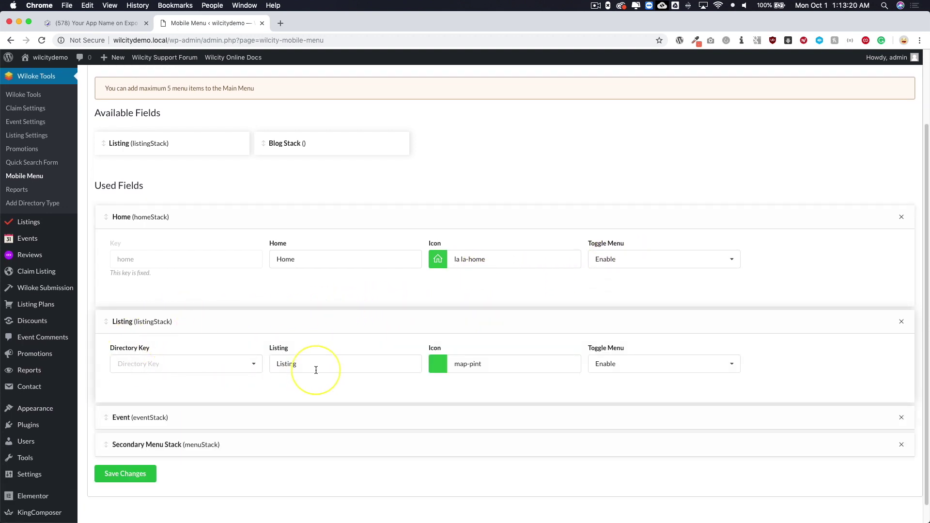
{"action": "scroll", "coordinate": [315, 370], "scroll_direction": "down", "scroll_amount": 2}
{"action": "left_click", "coordinate": [212, 401]}
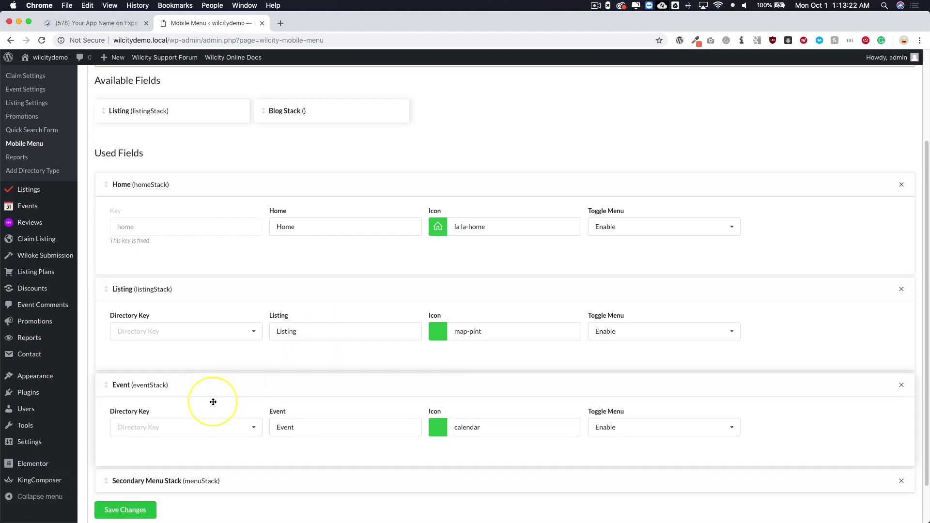
{"action": "scroll", "coordinate": [213, 402], "scroll_direction": "down", "scroll_amount": 2}
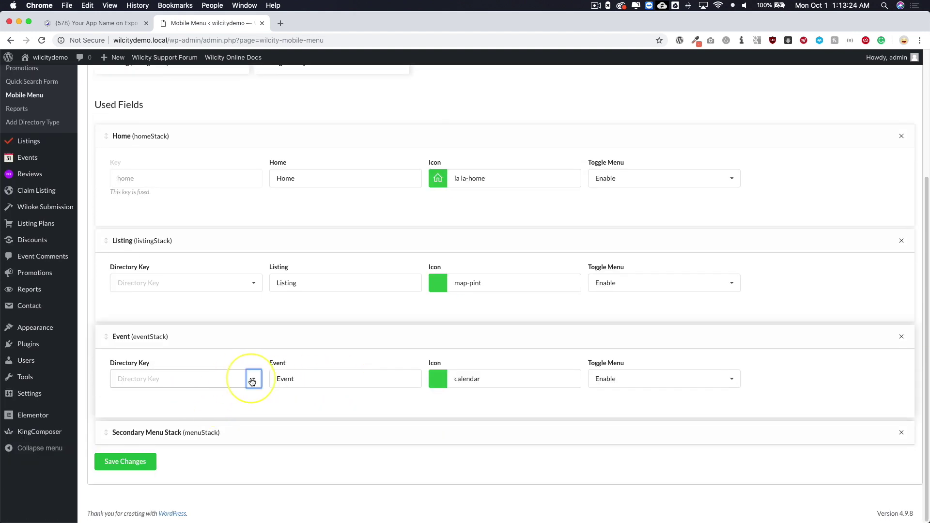
{"action": "left_click", "coordinate": [165, 379]}
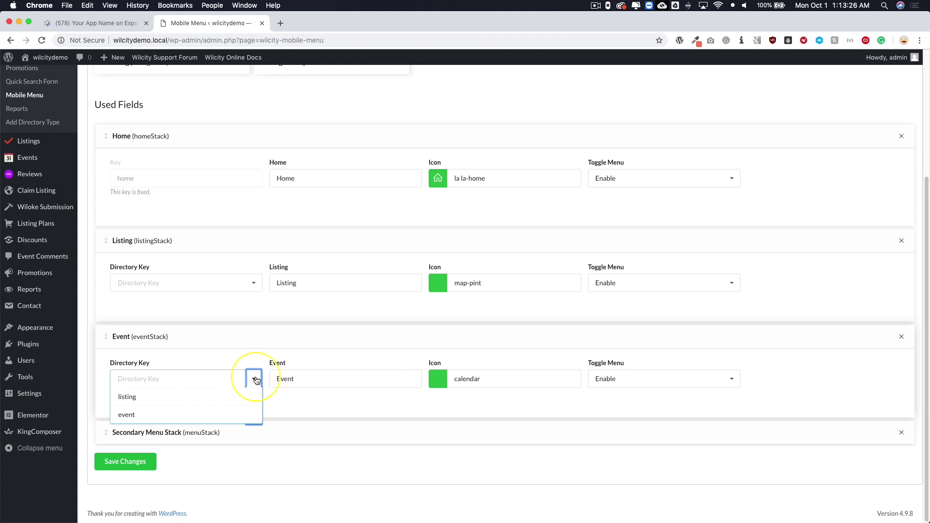
{"action": "left_click", "coordinate": [256, 380]}
{"action": "left_click", "coordinate": [188, 432]}
{"action": "scroll", "coordinate": [203, 397], "scroll_direction": "down", "scroll_amount": 3}
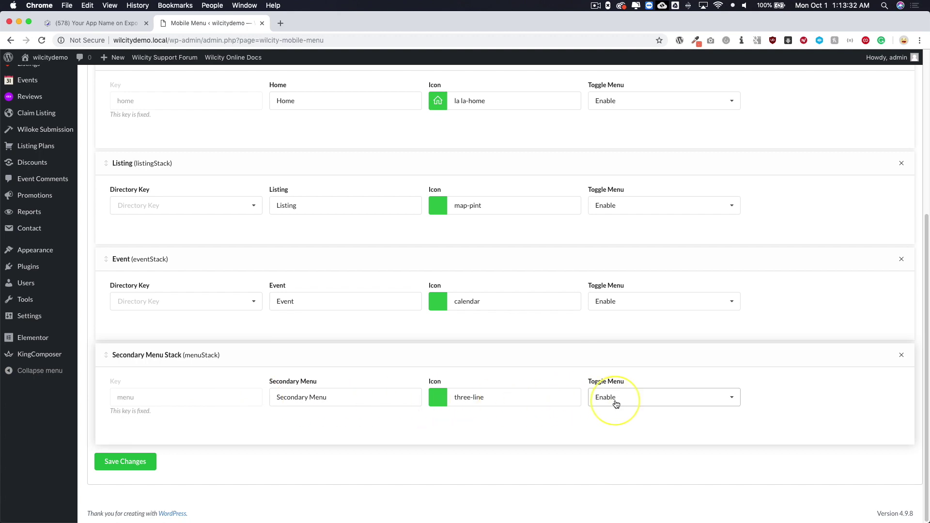
{"action": "scroll", "coordinate": [290, 397], "scroll_direction": "up", "scroll_amount": 10}
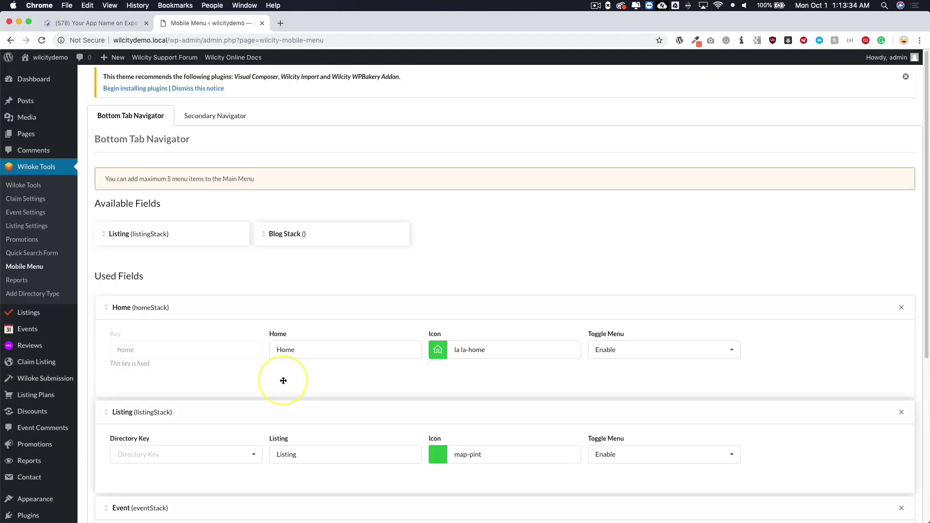
Step: Add Page Stack to the Secondary Navigator's used fields and remove the Home item from them
{"action": "left_click", "coordinate": [213, 115]}
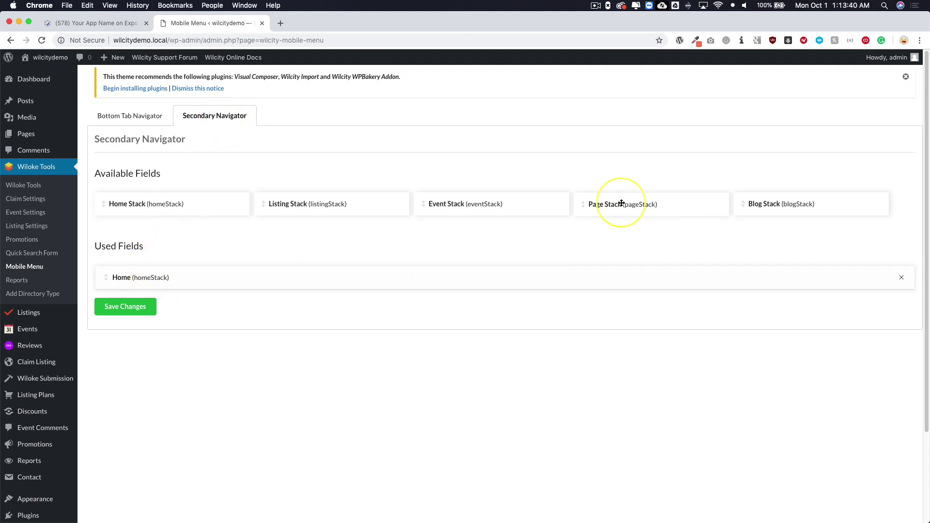
{"action": "left_click_drag", "start_coordinate": [619, 202], "coordinate": [142, 268]}
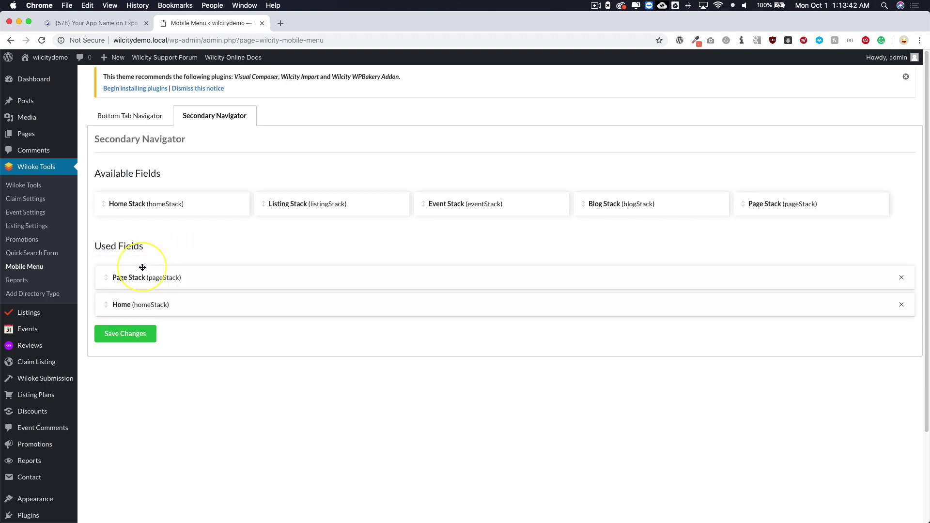
{"action": "left_click", "coordinate": [901, 304]}
Step: Expand the Page Stack item in the Secondary Navigator and set its page name to Sample Page
{"action": "left_click", "coordinate": [151, 302]}
{"action": "scroll", "coordinate": [155, 296], "scroll_direction": "down", "scroll_amount": 2}
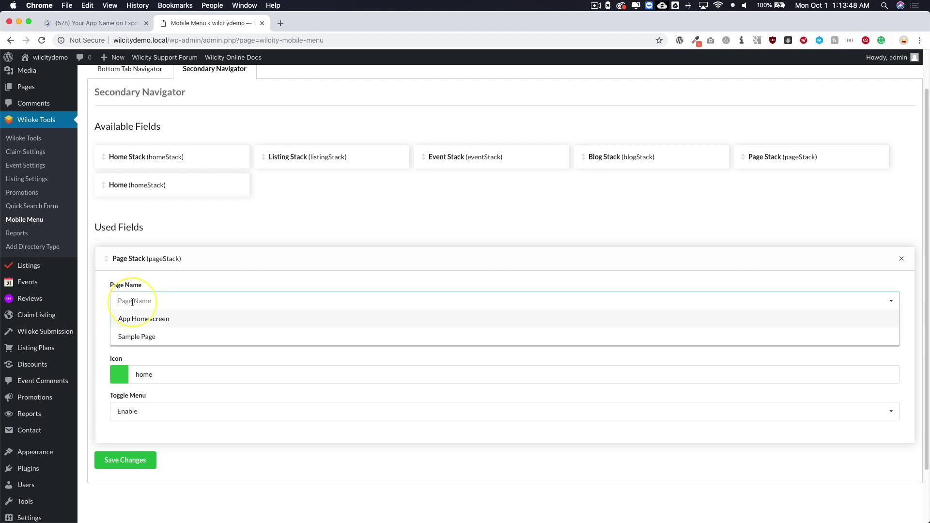
{"action": "left_click", "coordinate": [137, 335]}
{"action": "scroll", "coordinate": [145, 330], "scroll_direction": "down", "scroll_amount": 1}
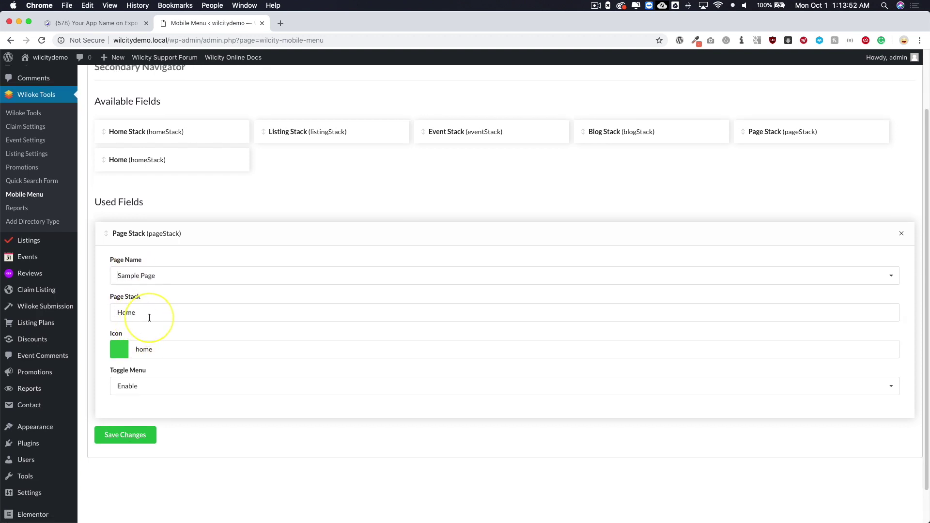
Step: Change the Page Stack item's label from Home to Sample Page and save the Secondary Navigator changes
{"action": "left_click_drag", "start_coordinate": [149, 317], "coordinate": [92, 313]}
{"action": "type", "text": "Sampl"}
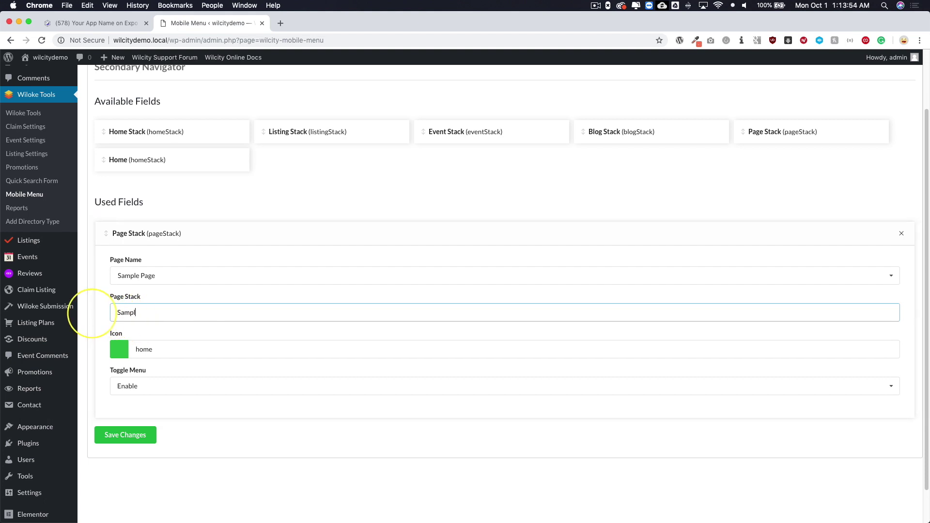
{"action": "type", "text": "e Page"}
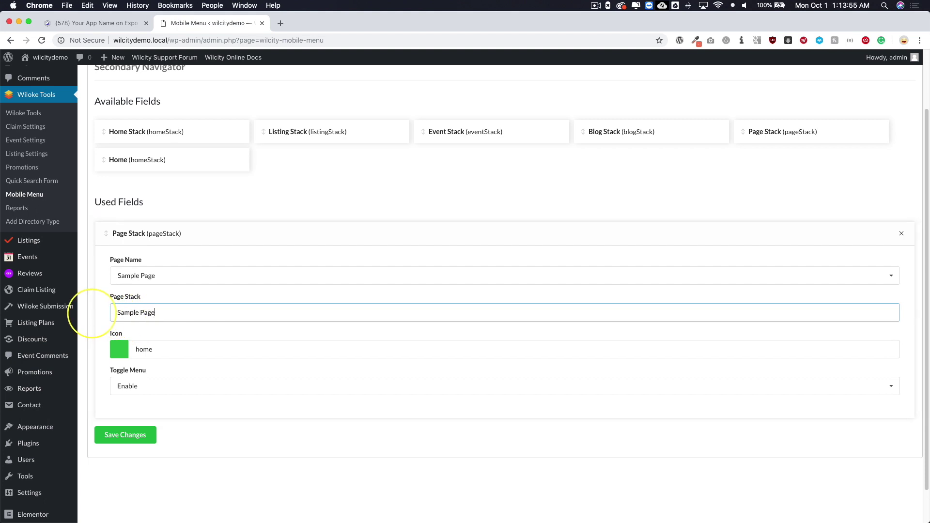
{"action": "left_click", "coordinate": [123, 434]}
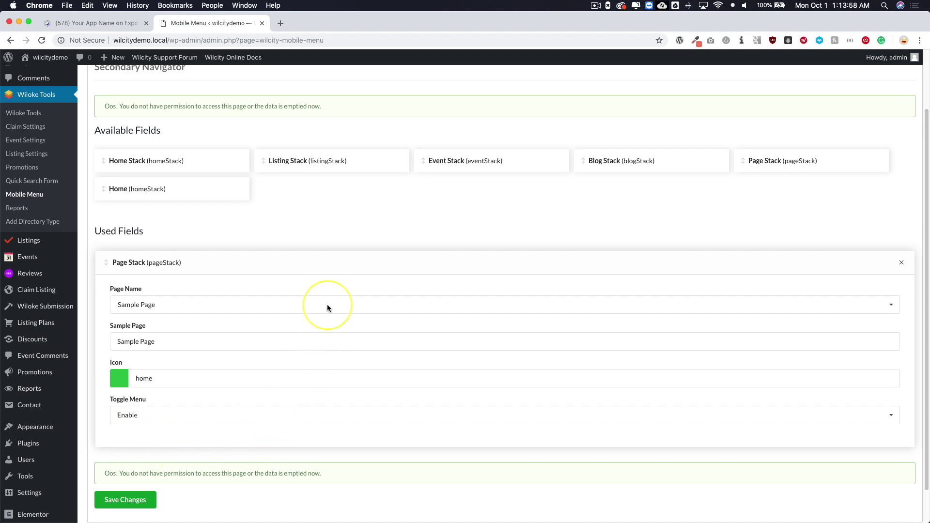
Step: Add a second Page Stack below the first in the Secondary Navigator's used fields and set its page name to App Homescreen
{"action": "left_click", "coordinate": [329, 264]}
{"action": "left_click_drag", "start_coordinate": [768, 161], "coordinate": [174, 271]}
{"action": "left_click", "coordinate": [160, 289]}
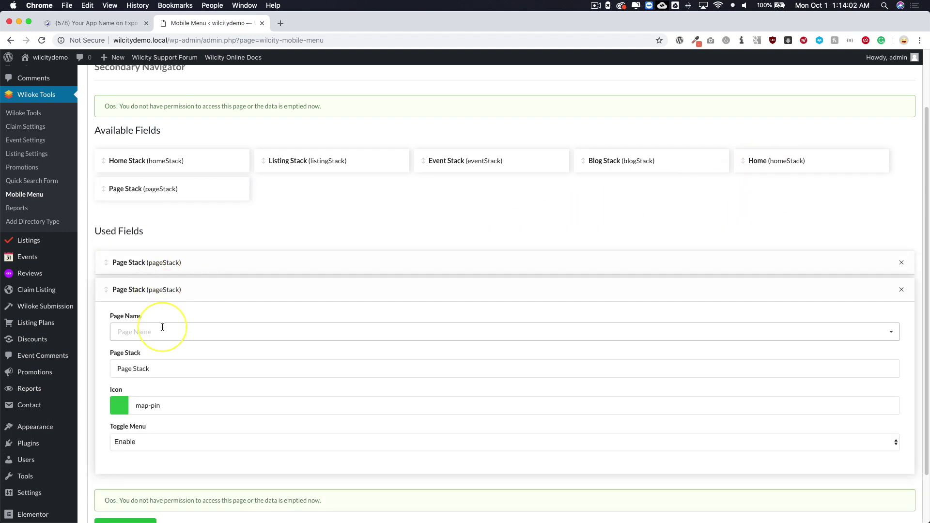
{"action": "left_click", "coordinate": [162, 330]}
{"action": "left_click", "coordinate": [148, 350]}
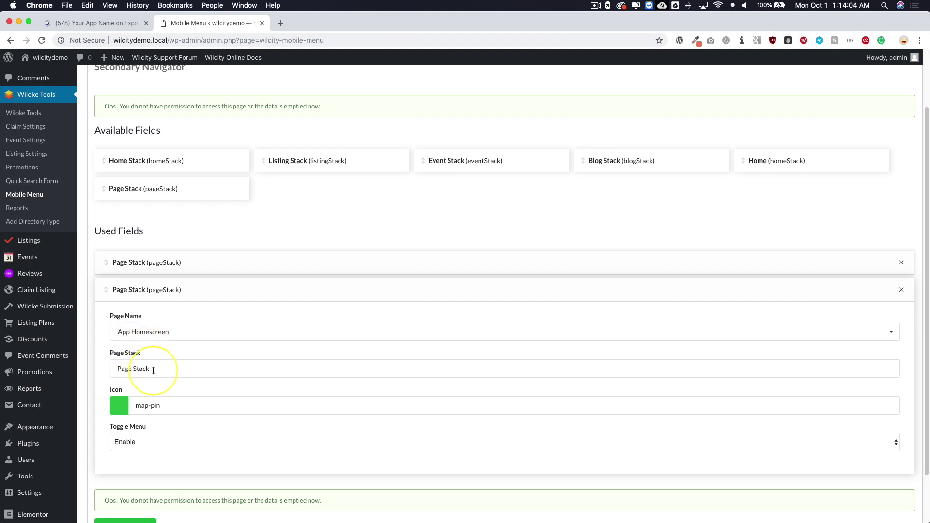
Step: Label the second Page Stack item Another Page and save the Secondary Navigator changes
{"action": "left_click_drag", "start_coordinate": [153, 370], "coordinate": [102, 367]}
{"action": "type", "text": "Anothe"}
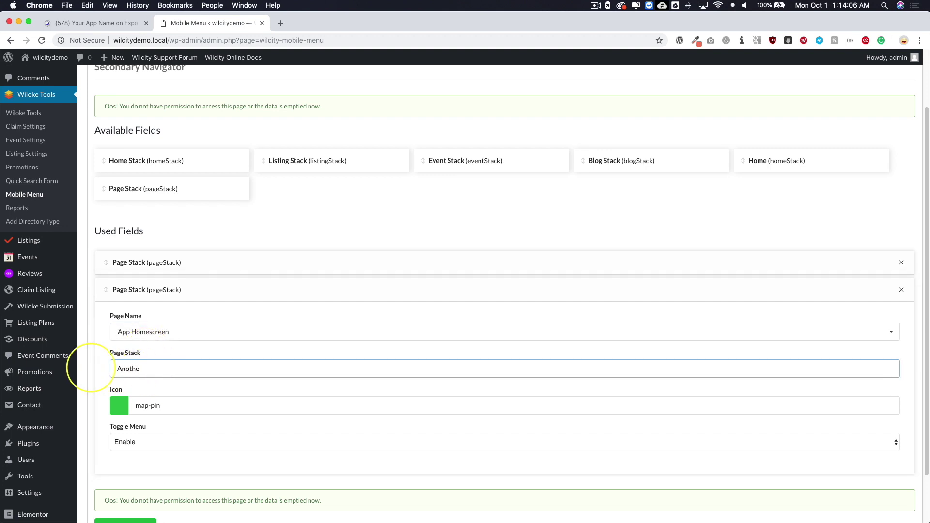
{"action": "type", "text": "r Page"}
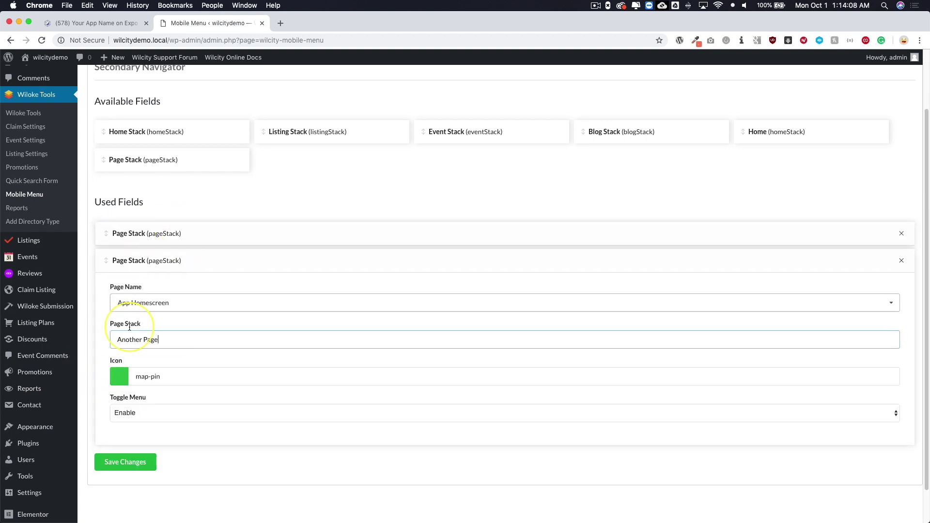
{"action": "left_click", "coordinate": [127, 463]}
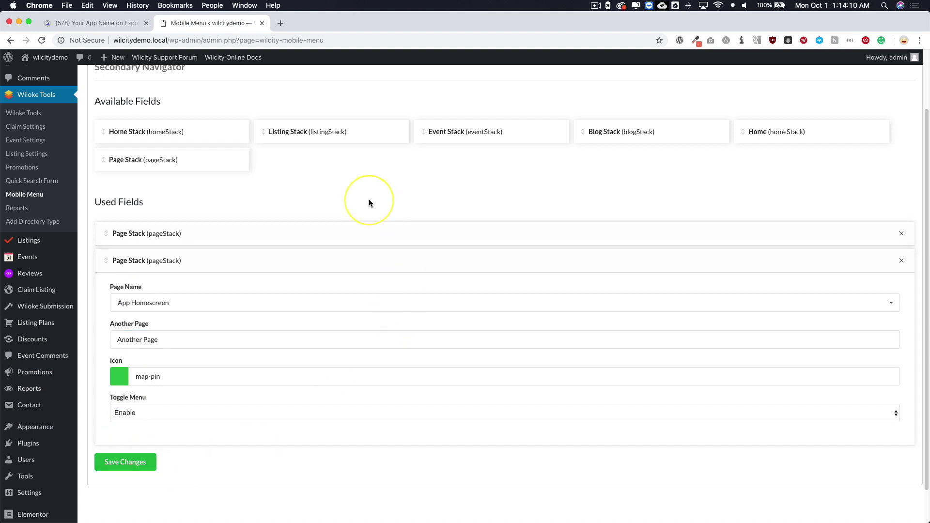